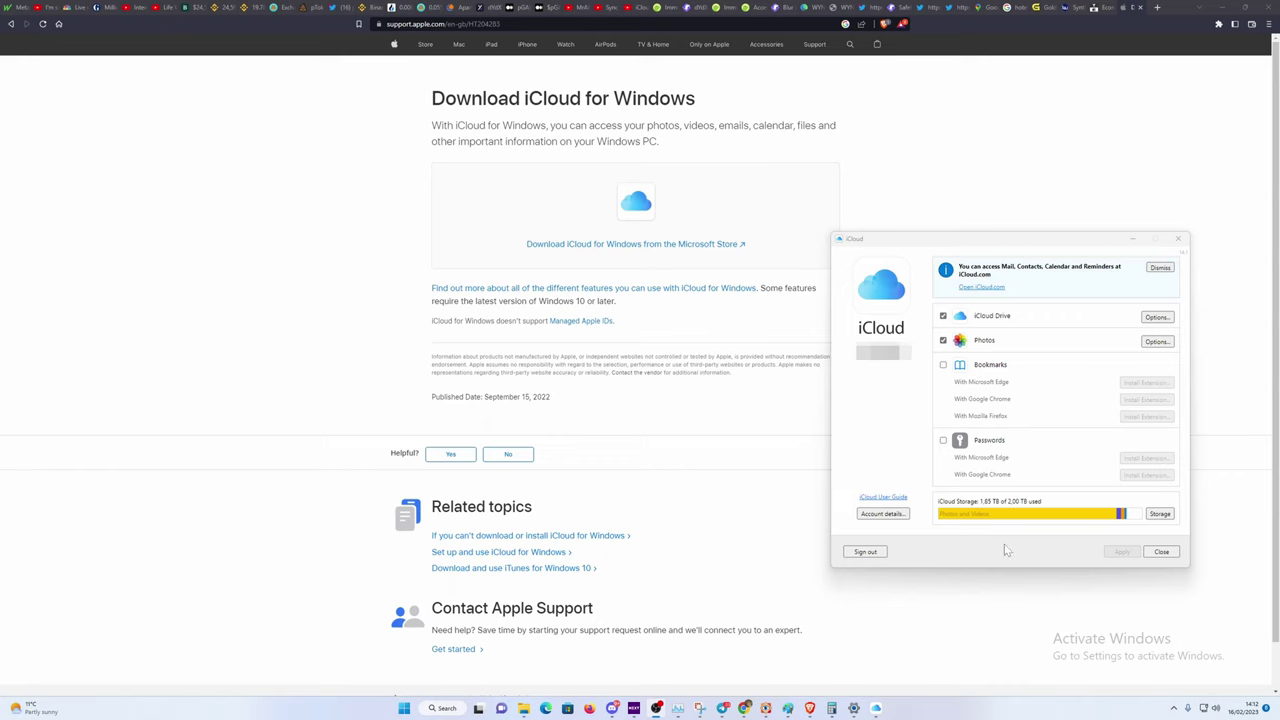
Open the Photos options in iCloud for Windows, with Shared Albums stored in D:\iCloud\Shared Albums
{"action": "mouse_move", "coordinate": [1010, 518]}
{"action": "left_click", "coordinate": [1157, 341]}
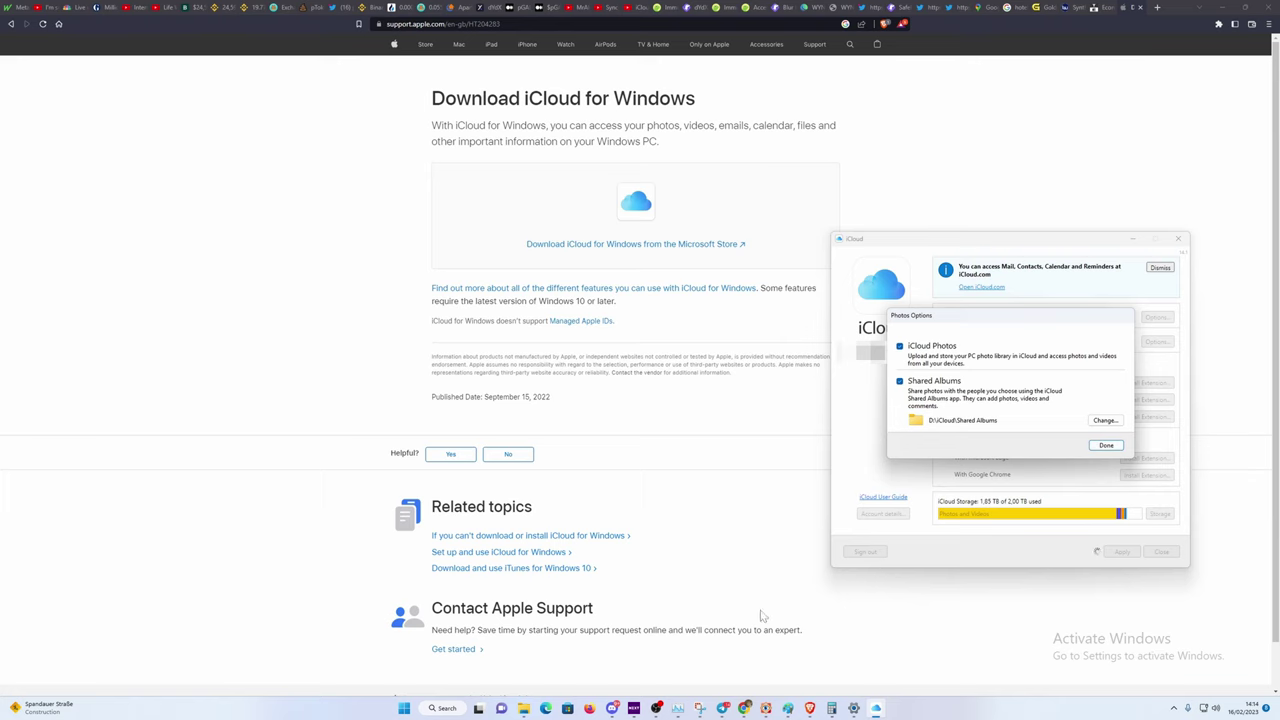
Place the earlier Paint disk-properties screenshot beside the newer Snipping Tool one to compare drive C and D free space
{"action": "left_click", "coordinate": [700, 710]}
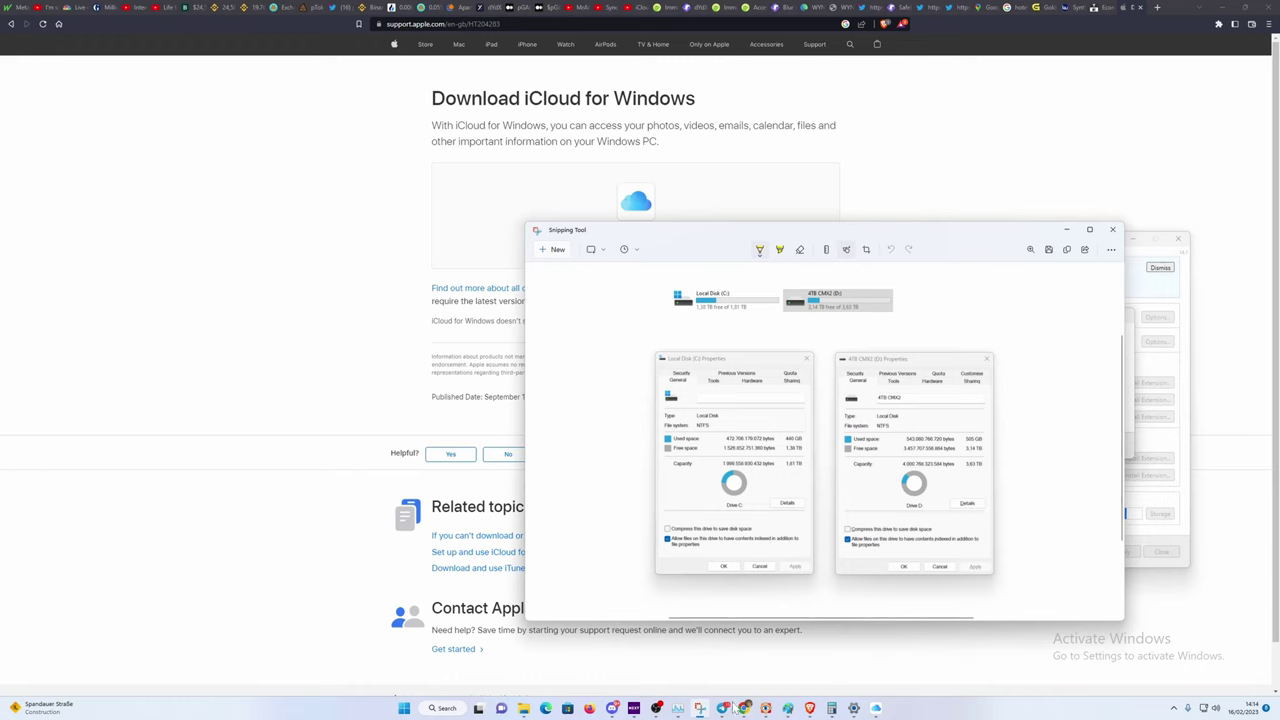
{"action": "mouse_move", "coordinate": [703, 710]}
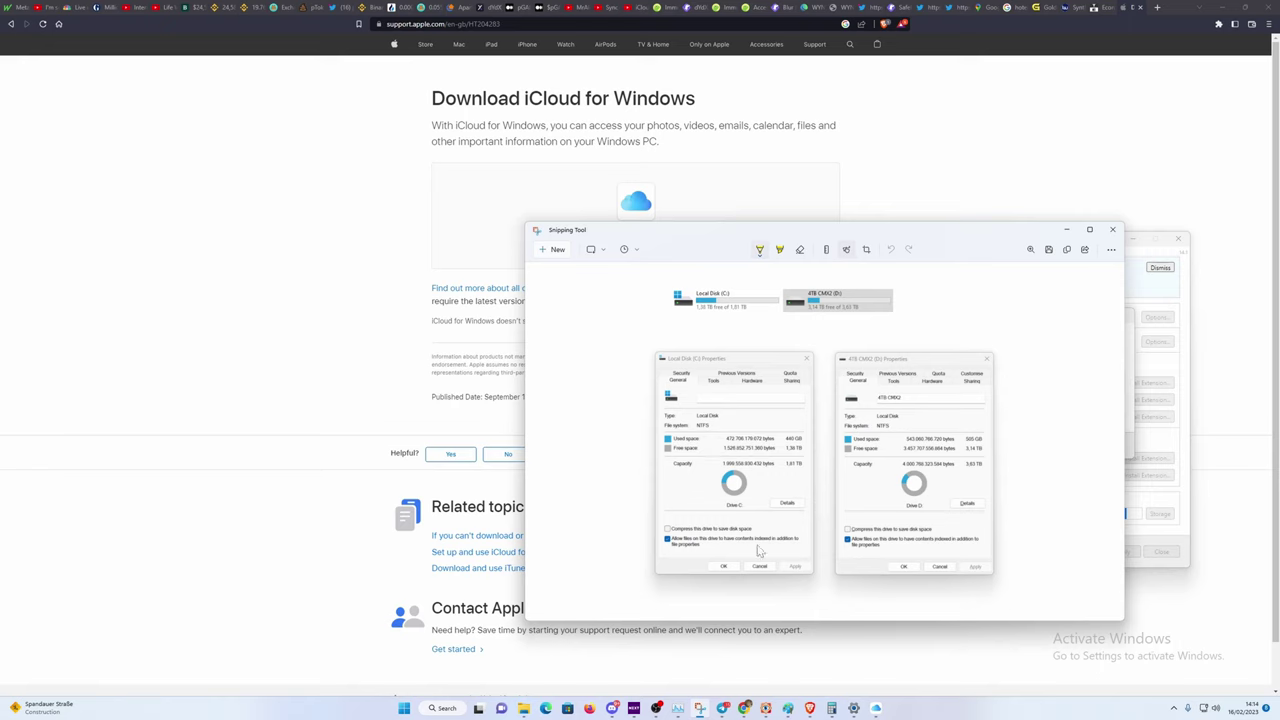
{"action": "mouse_move", "coordinate": [745, 708]}
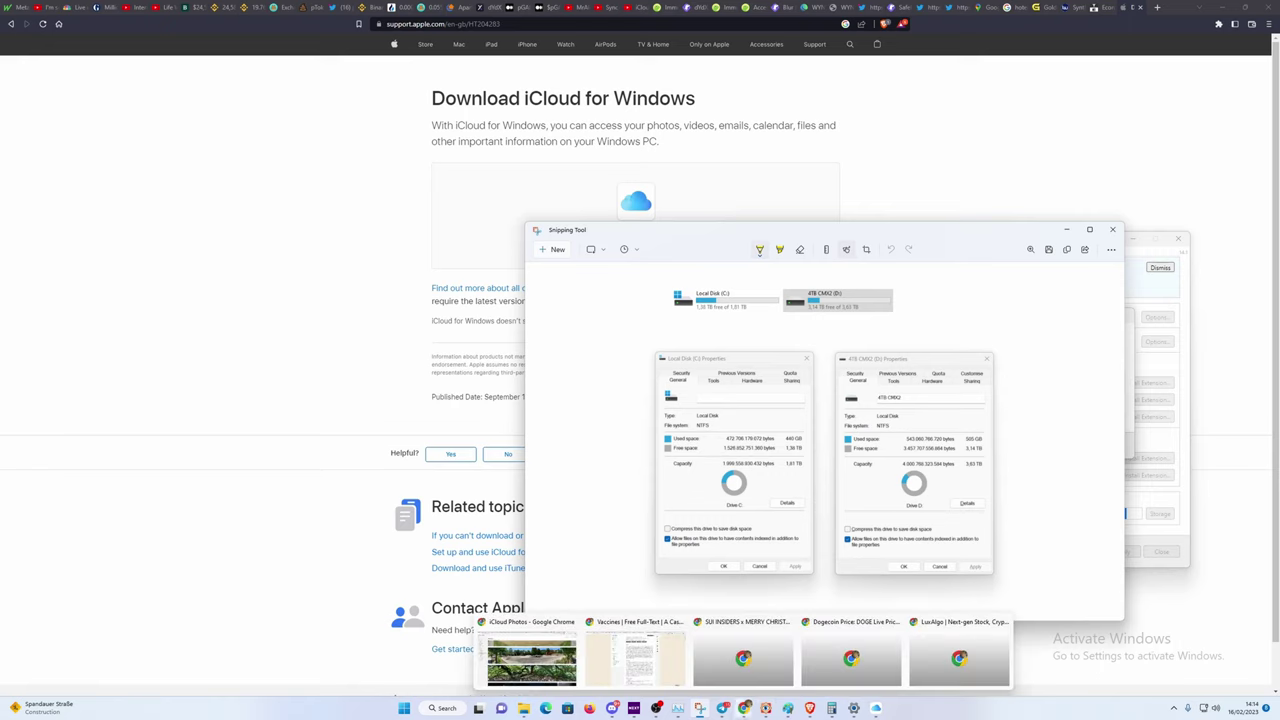
{"action": "mouse_move", "coordinate": [787, 708]}
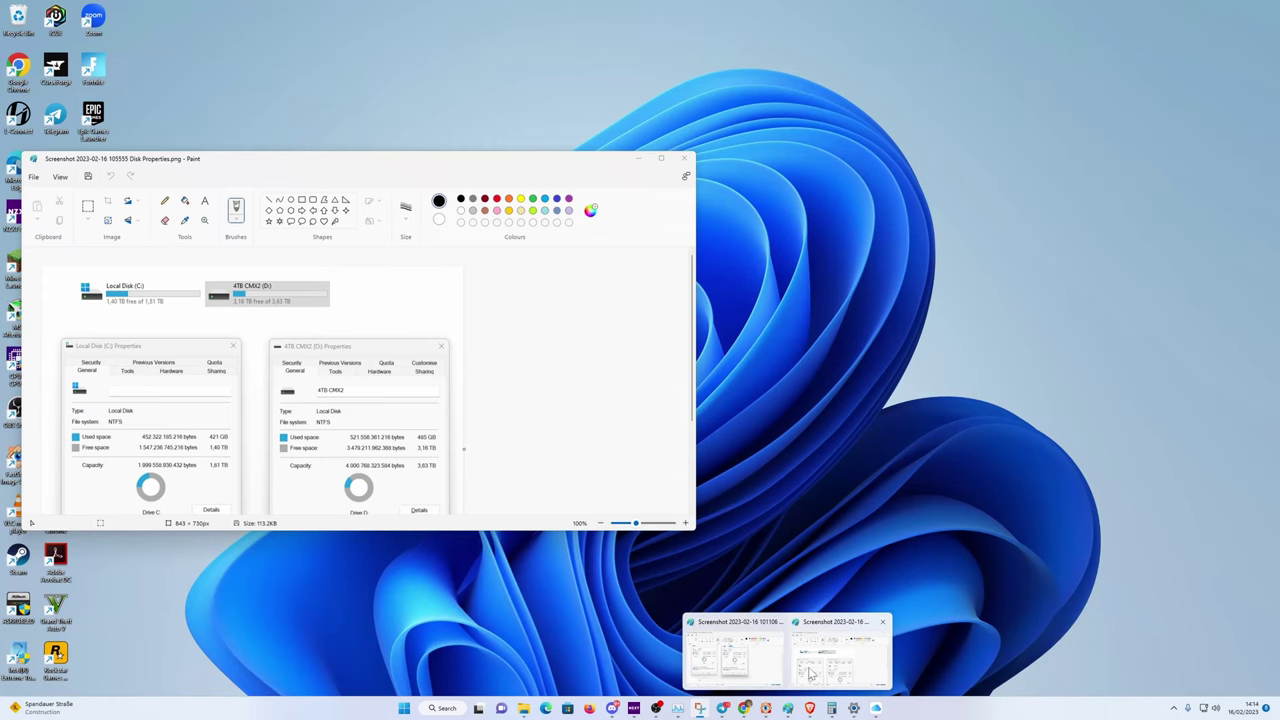
{"action": "left_click", "coordinate": [811, 675]}
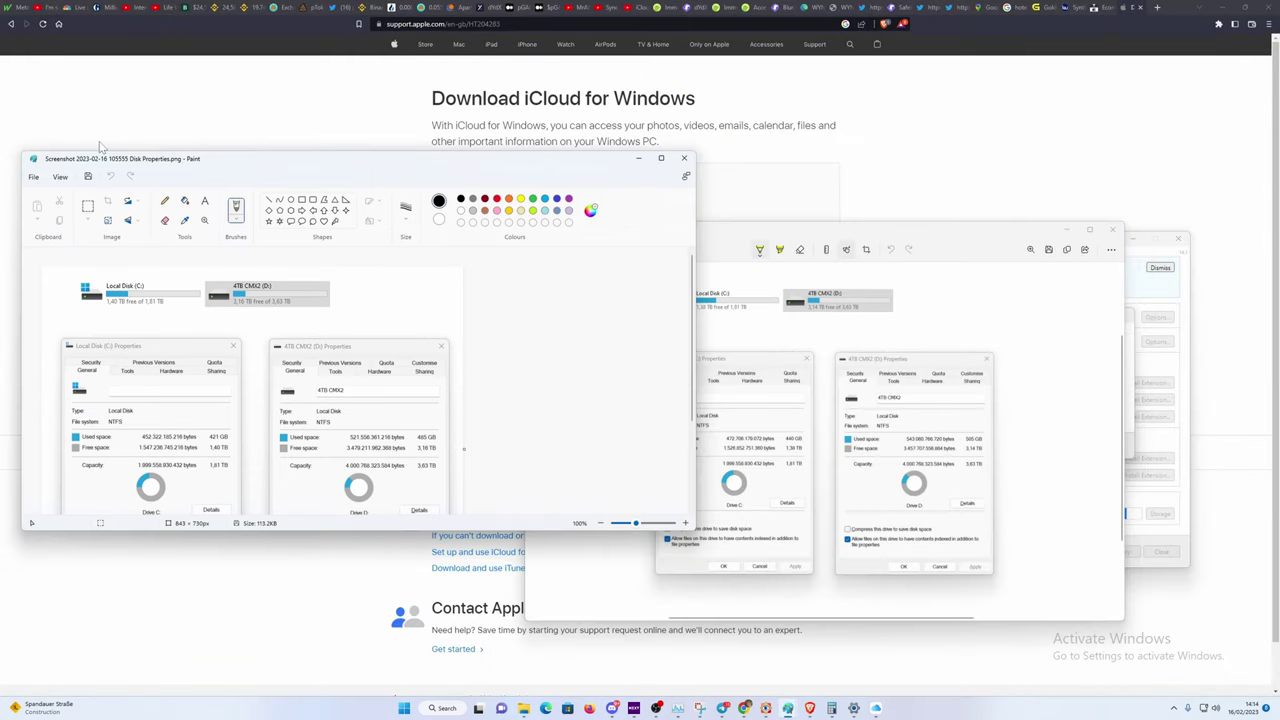
{"action": "mouse_move", "coordinate": [879, 238]}
{"action": "left_mouse_down"}
{"action": "mouse_move", "coordinate": [897, 167]}
{"action": "mouse_move", "coordinate": [867, 163]}
{"action": "left_mouse_up"}
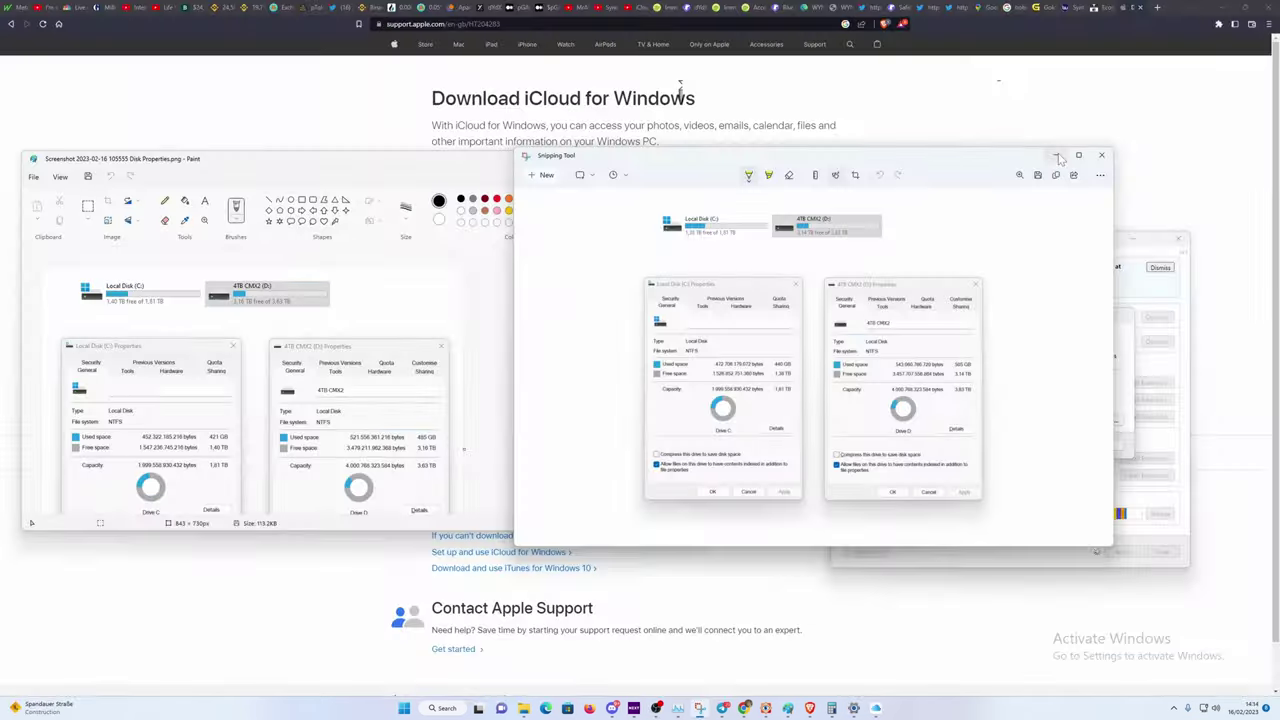
After the mklink symbolic-link tutorial, minimise the newer disk screenshot in Snipping Tool
{"action": "left_click", "coordinate": [1015, 173]}
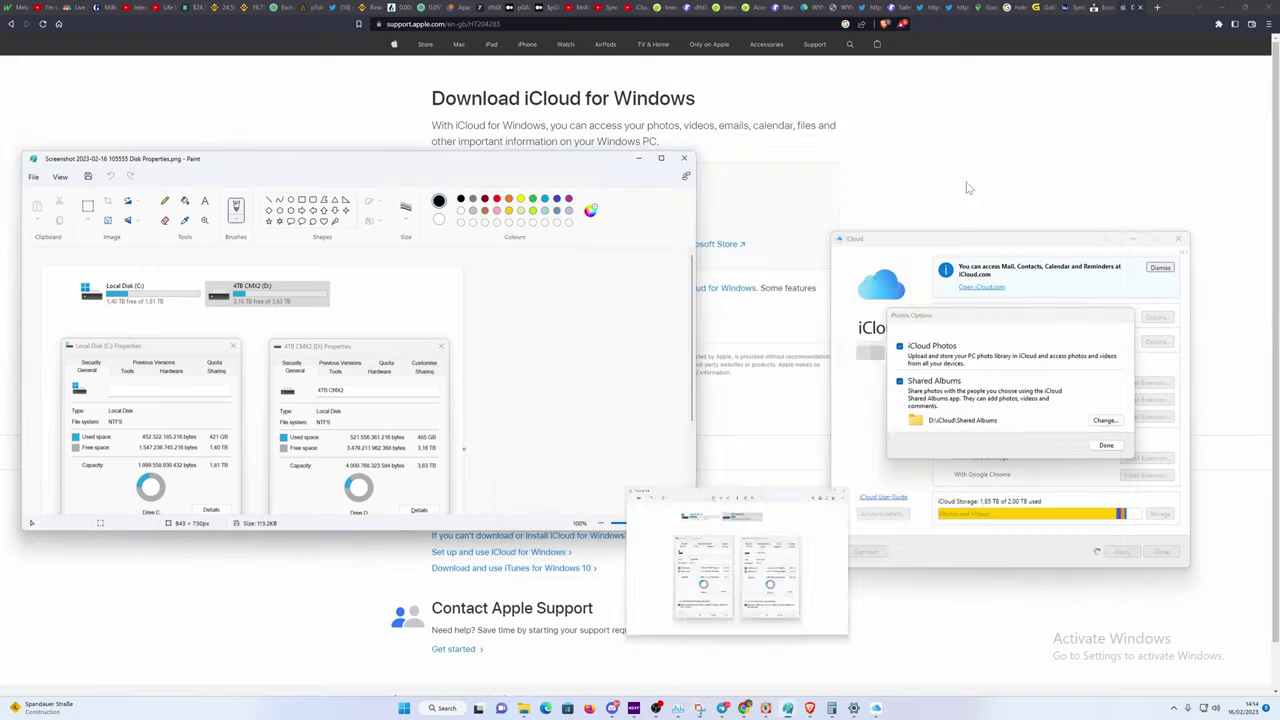
Minimise Paint and close Photos Options with Done, returning to the main iCloud window
{"action": "left_click", "coordinate": [638, 158]}
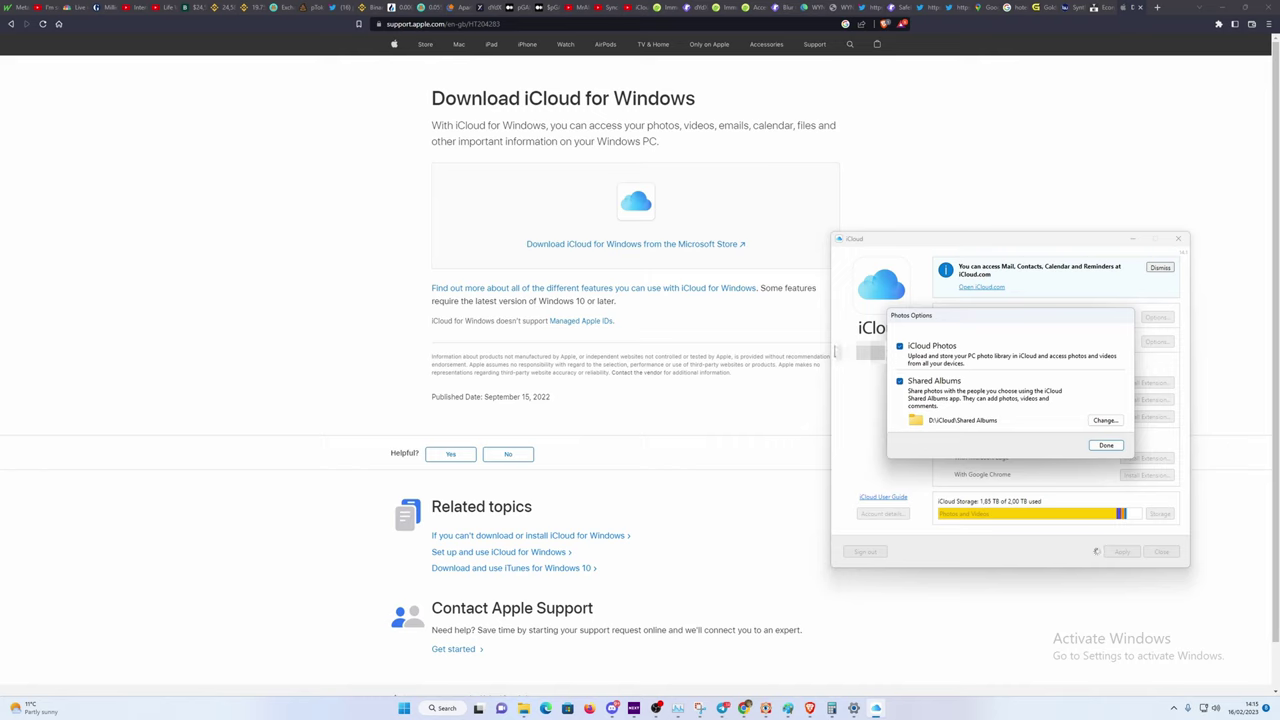
{"action": "left_click", "coordinate": [1105, 446]}
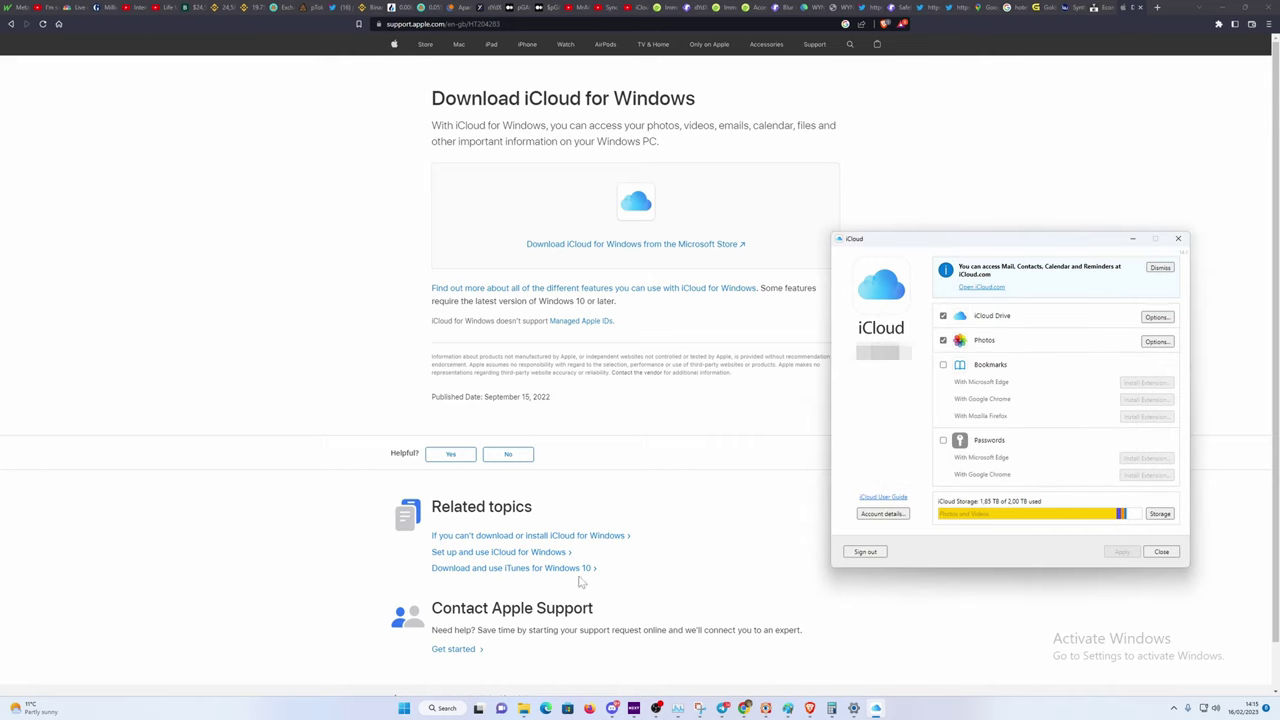
{"action": "mouse_move", "coordinate": [524, 708]}
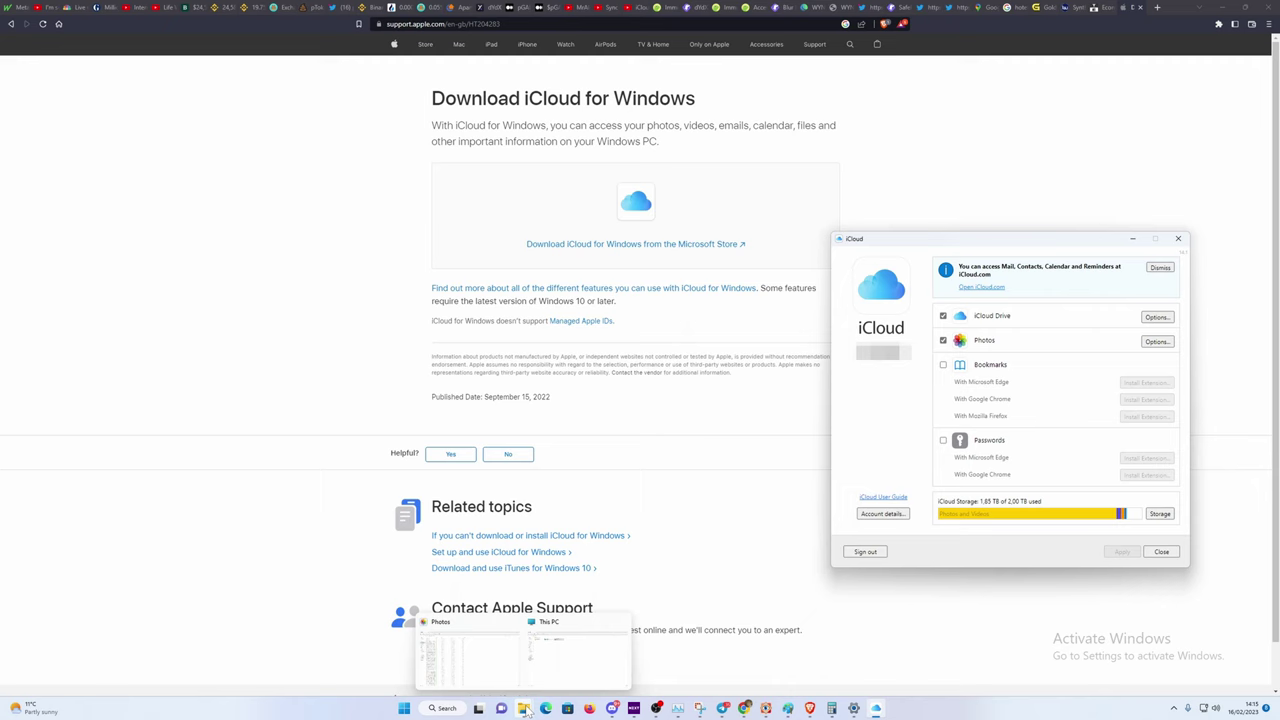
Bring up the Photos File Explorer window and navigate to the Pictures folder
{"action": "left_click", "coordinate": [491, 657]}
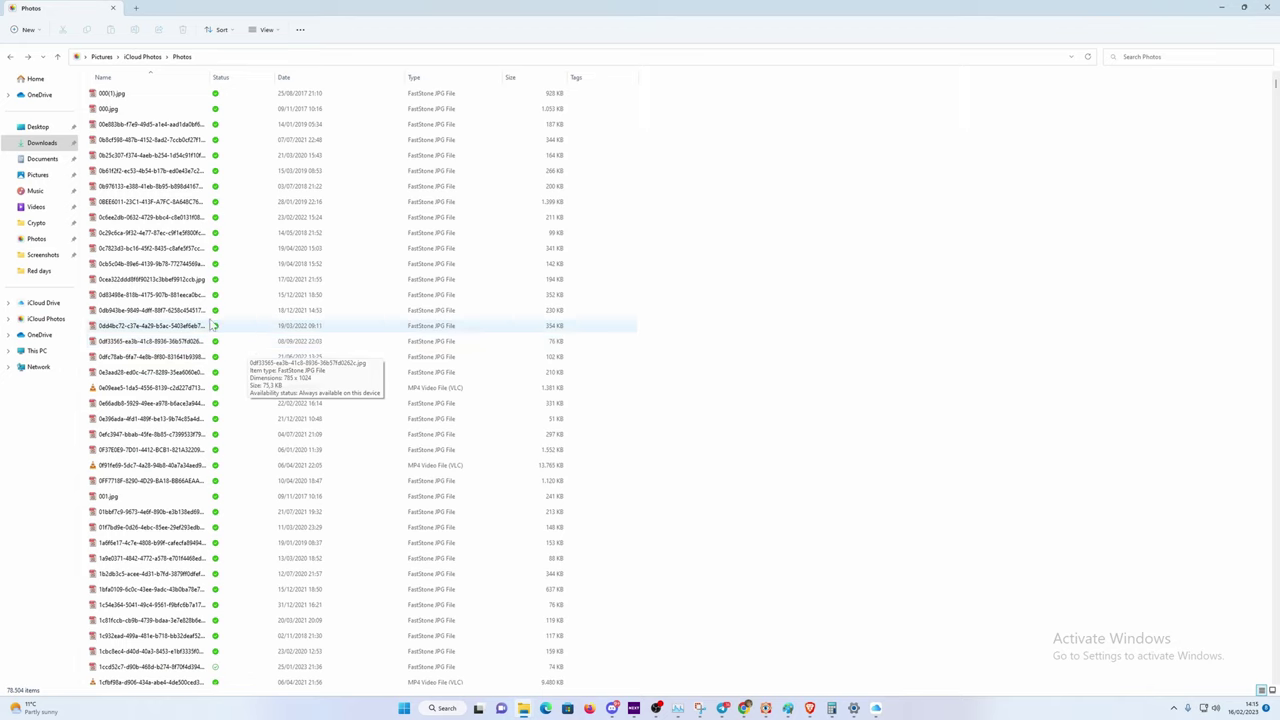
{"action": "right_click", "coordinate": [37, 243]}
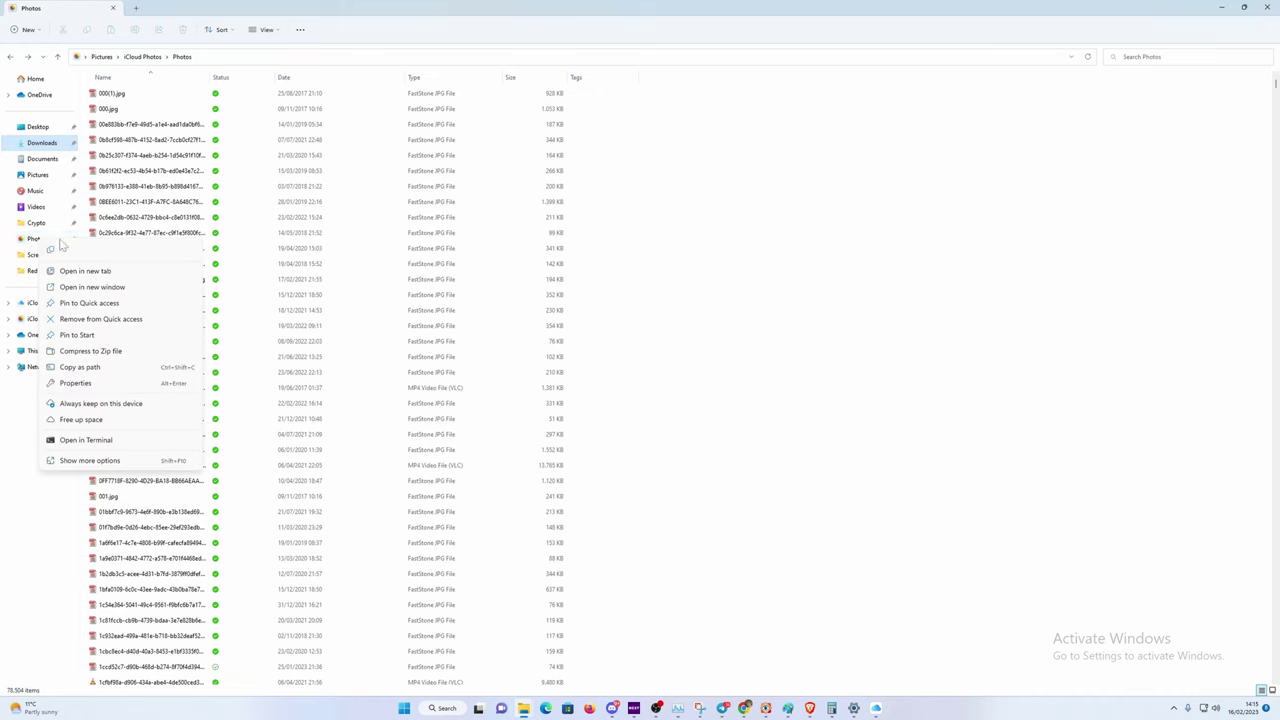
{"action": "left_click", "coordinate": [37, 175]}
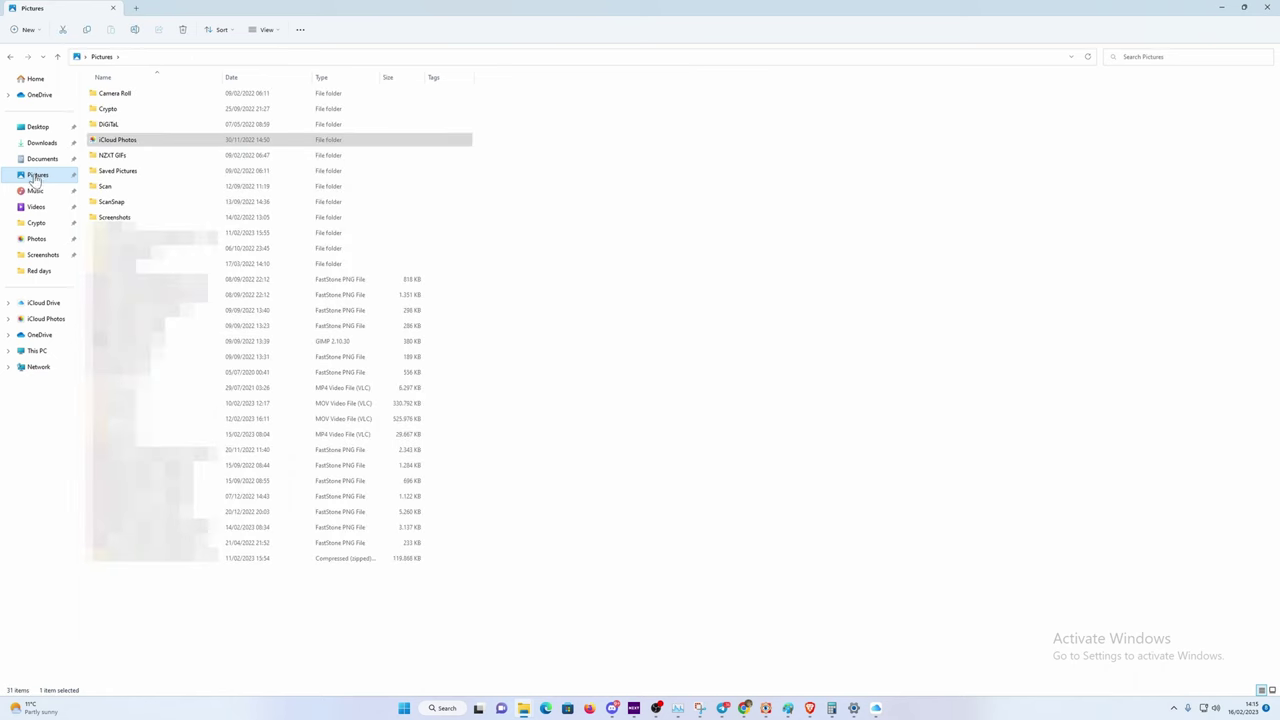
Check drive 4TB CMX2 (D:) as a new Pictures location in Properties, then cancel without moving
{"action": "right_click", "coordinate": [37, 178]}
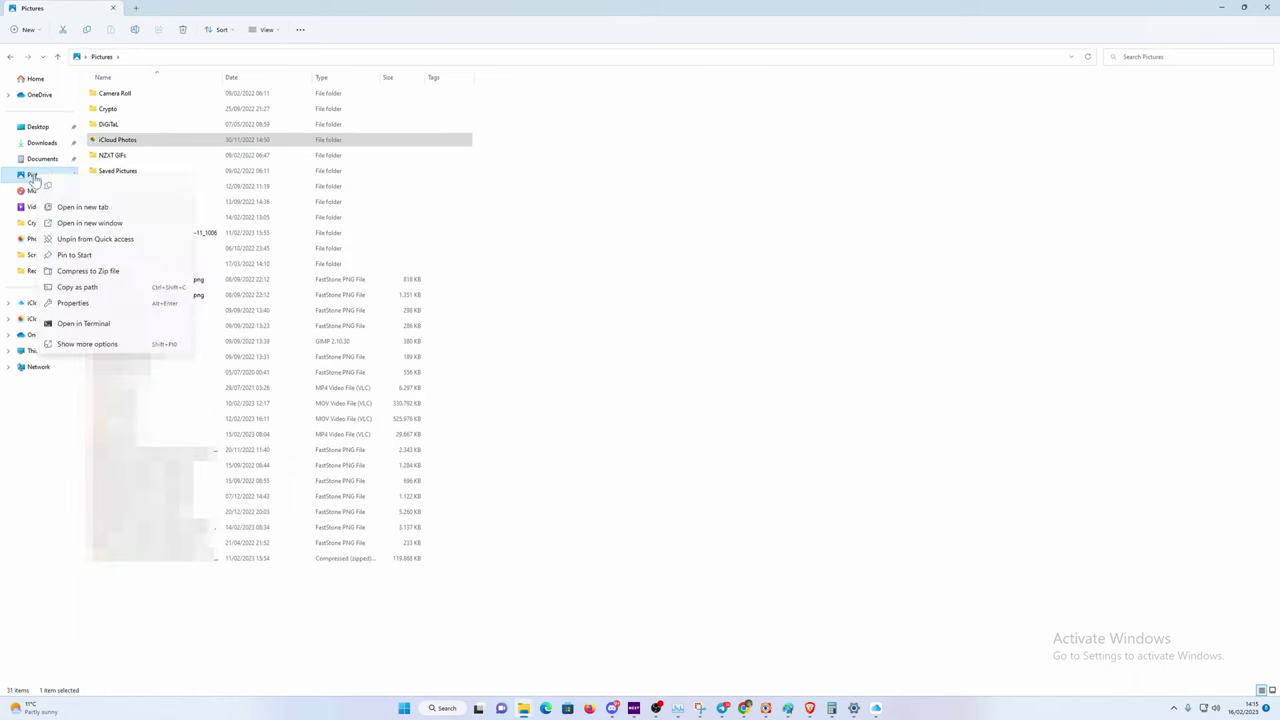
{"action": "left_click", "coordinate": [74, 303]}
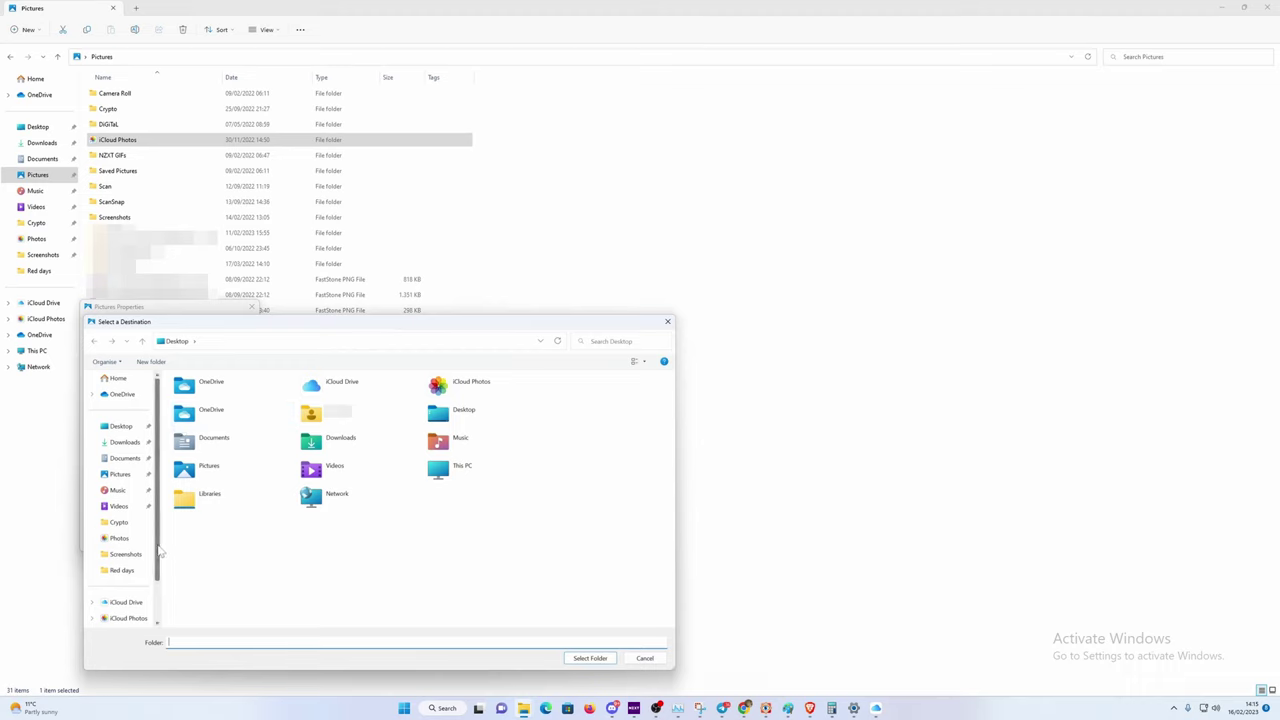
{"action": "scroll", "coordinate": [164, 597], "scroll_direction": "down", "scroll_amount": 2}
{"action": "left_click", "coordinate": [120, 586]}
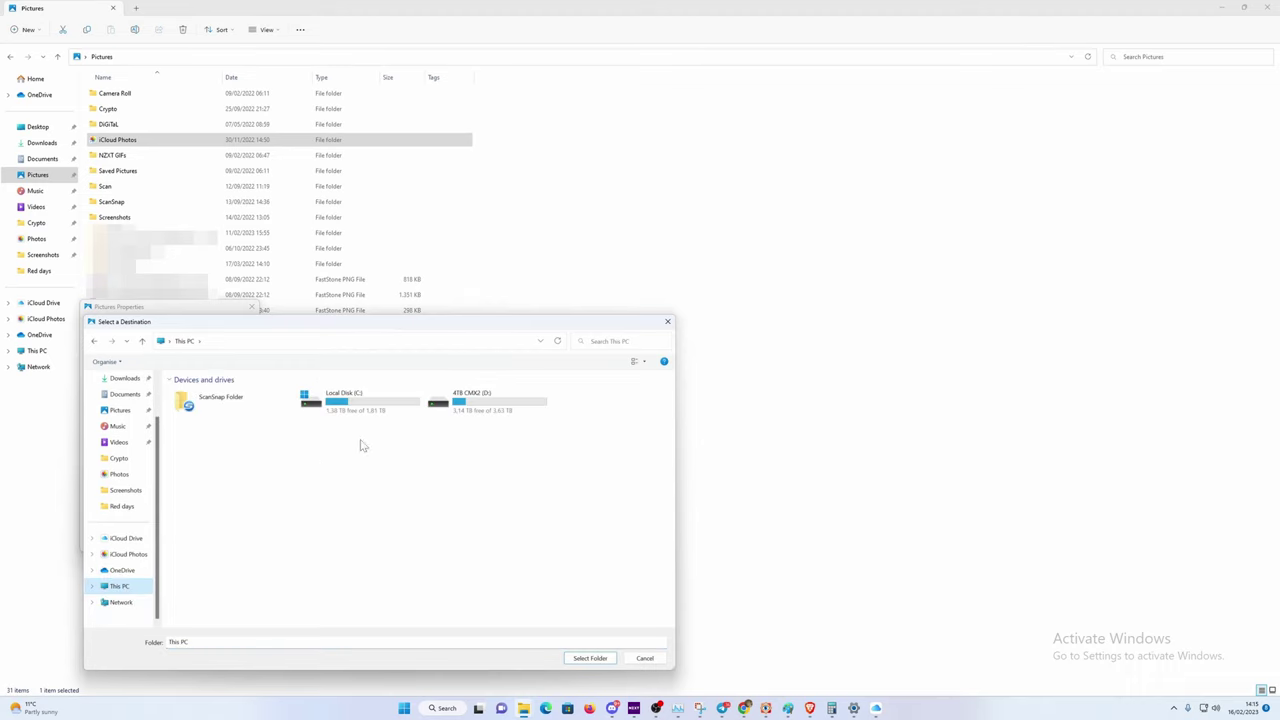
{"action": "double_click", "coordinate": [460, 410]}
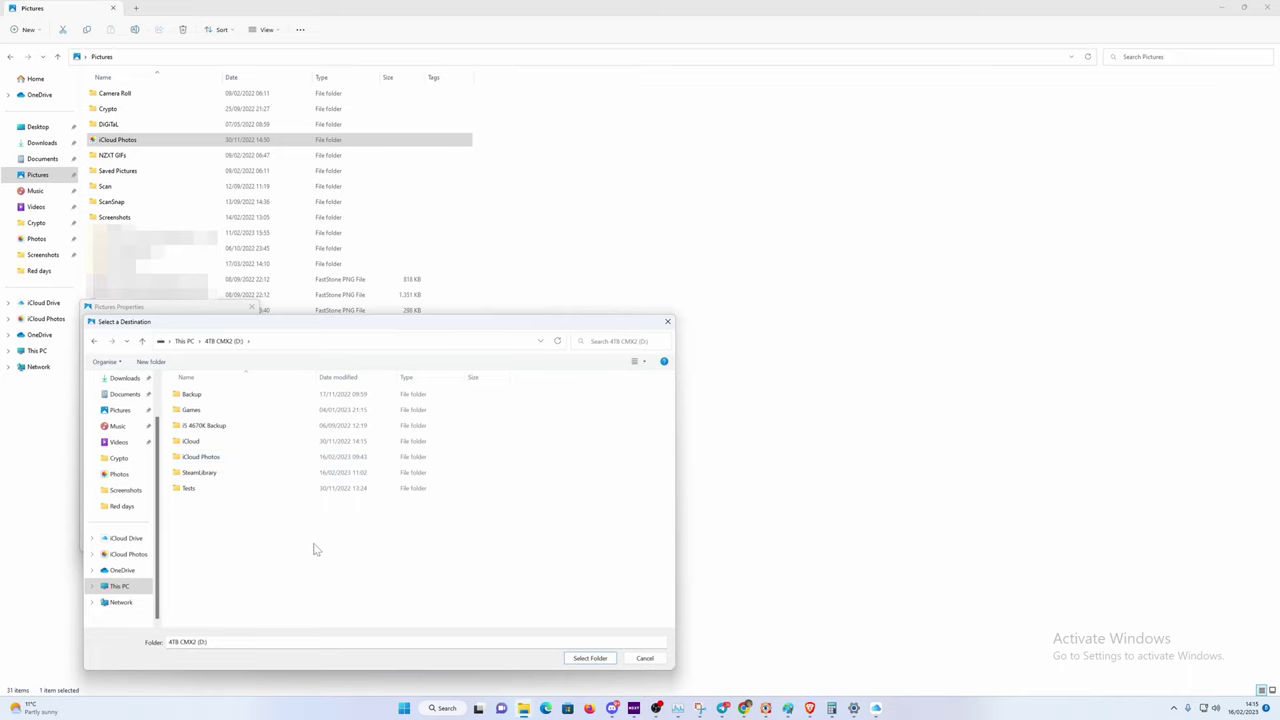
{"action": "left_click", "coordinate": [645, 658]}
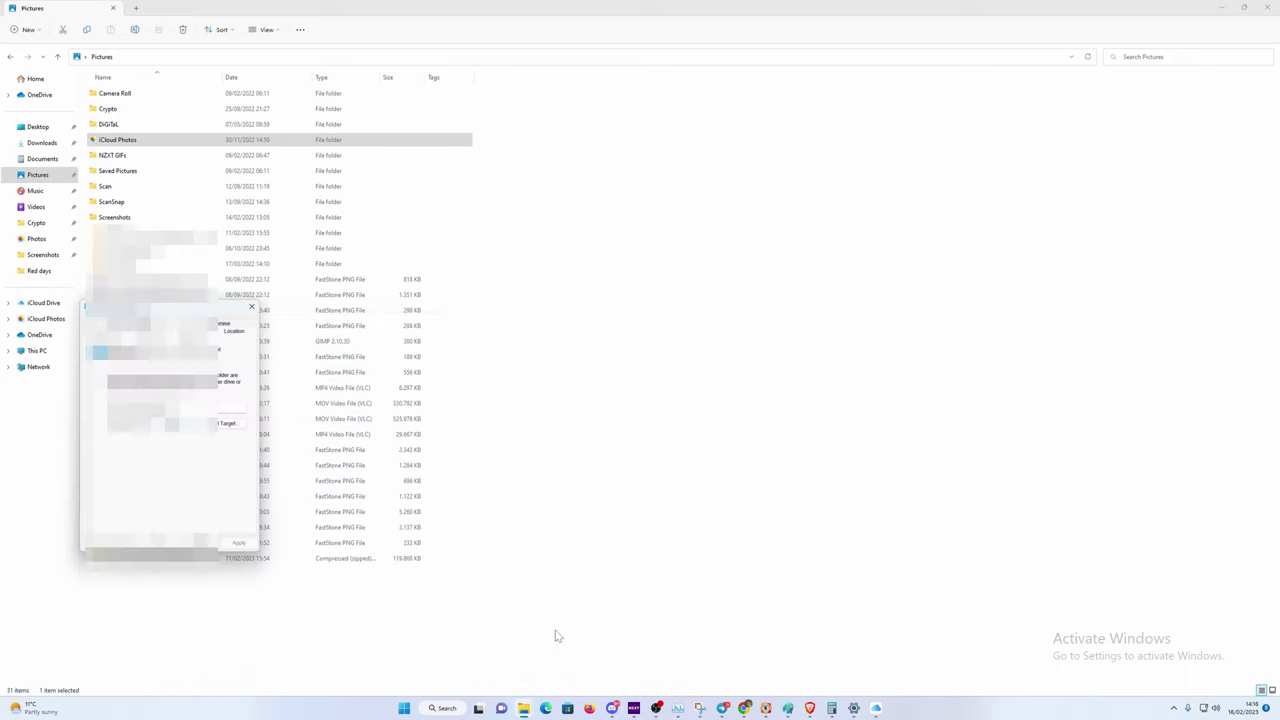
Close Pictures Properties unchanged and open iCloud Photos, listing 78,504 synced items
{"action": "left_click", "coordinate": [195, 541]}
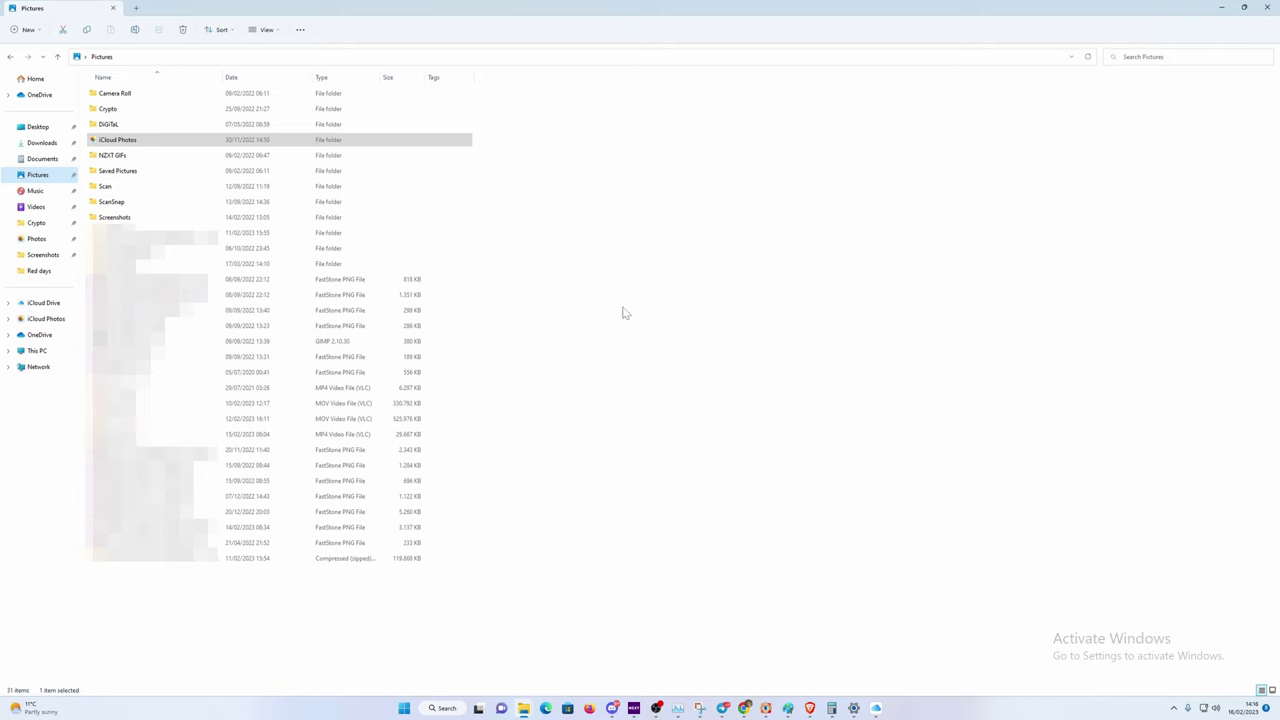
{"action": "left_click", "coordinate": [36, 320]}
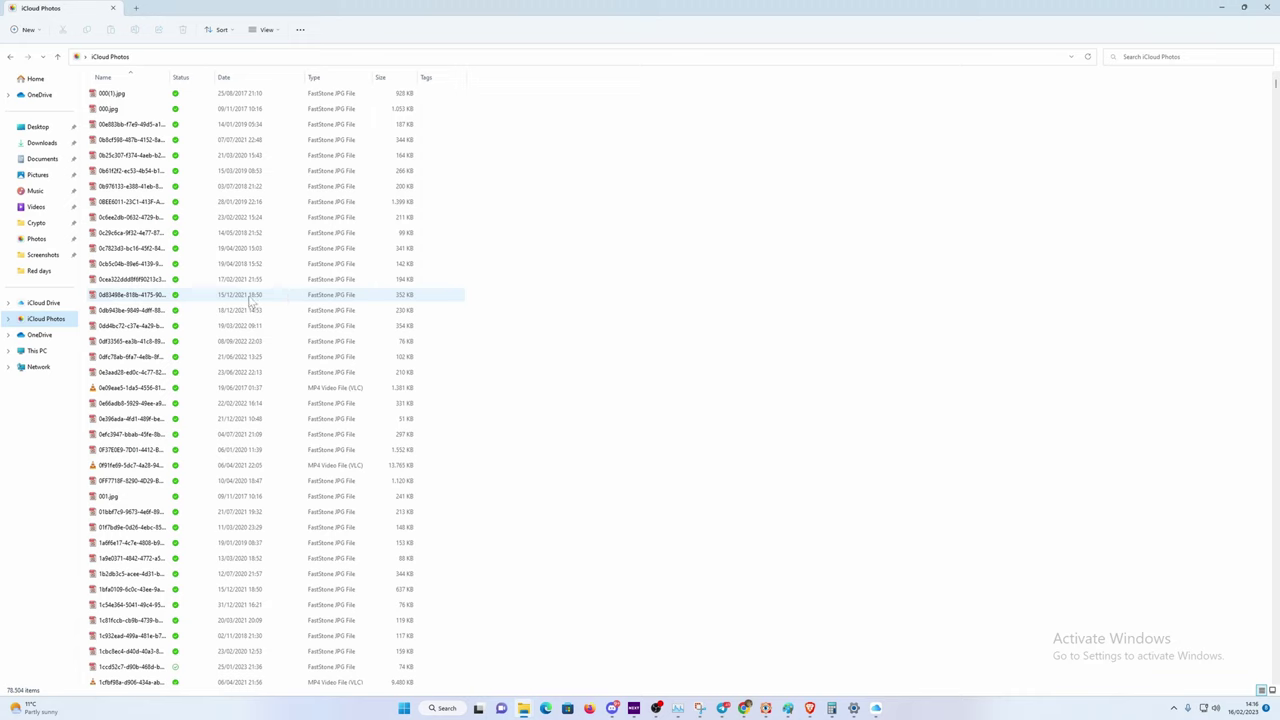
Browse This PC > 4TB CMX2 (D:) > iCloud Photos > Photos to view the 78,504 downloaded JPG and MP4 files
{"action": "left_click", "coordinate": [250, 57]}
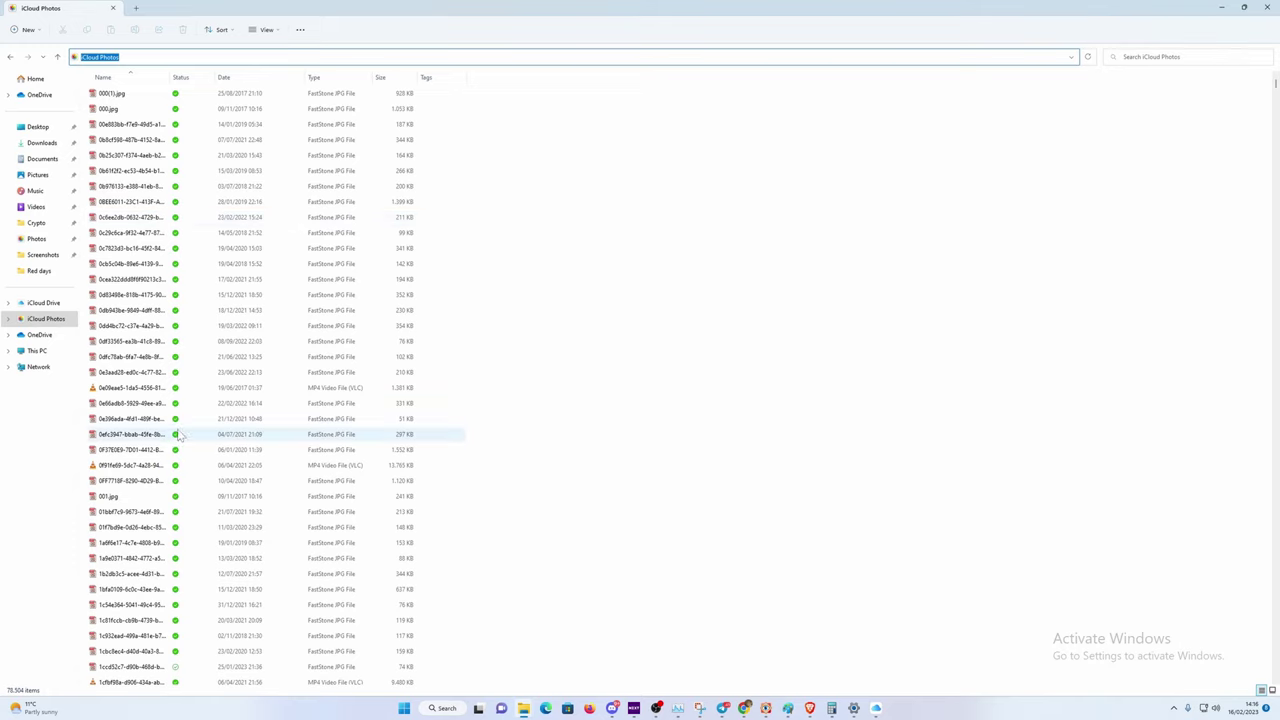
{"action": "left_click", "coordinate": [50, 356]}
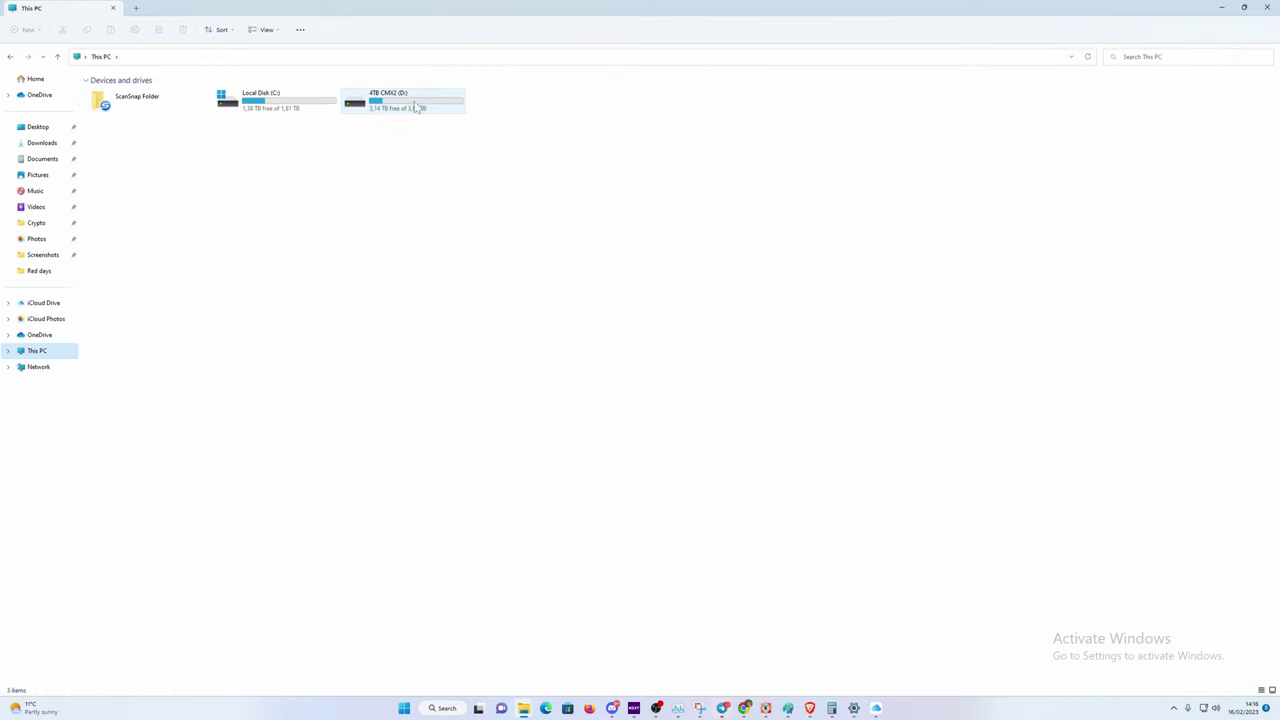
{"action": "double_click", "coordinate": [415, 105]}
{"action": "double_click", "coordinate": [138, 157]}
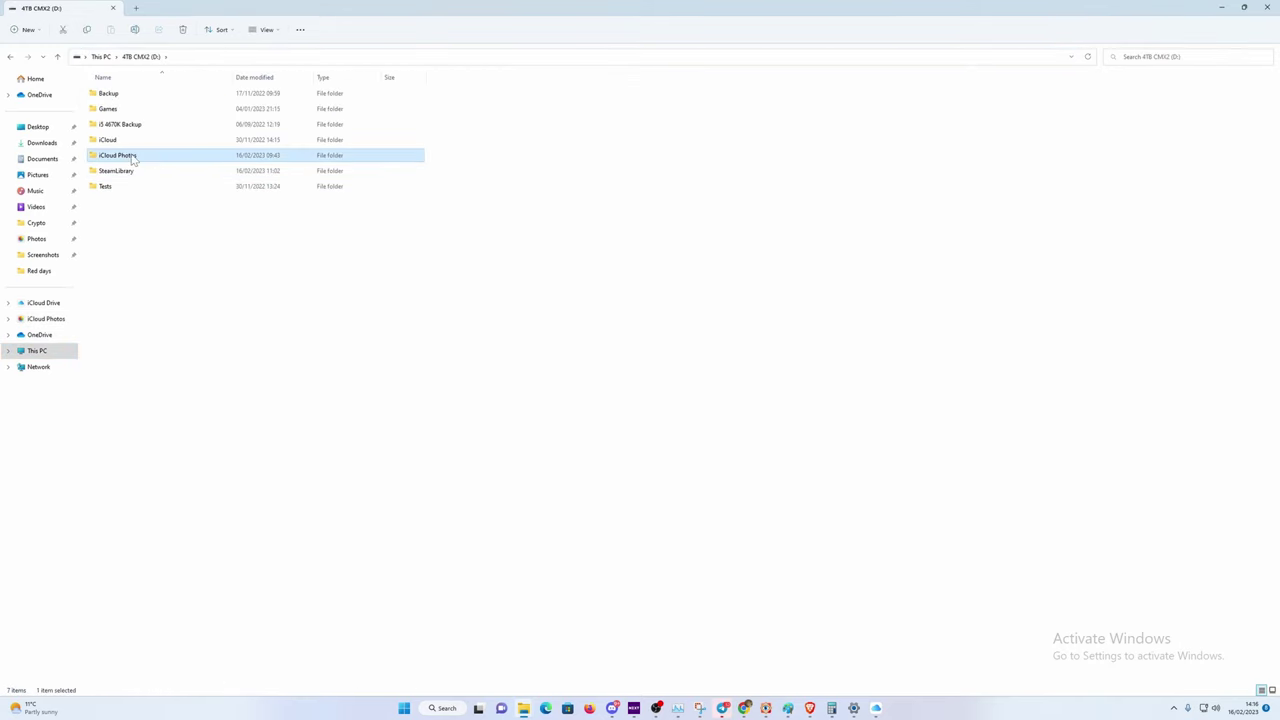
{"action": "double_click", "coordinate": [120, 98]}
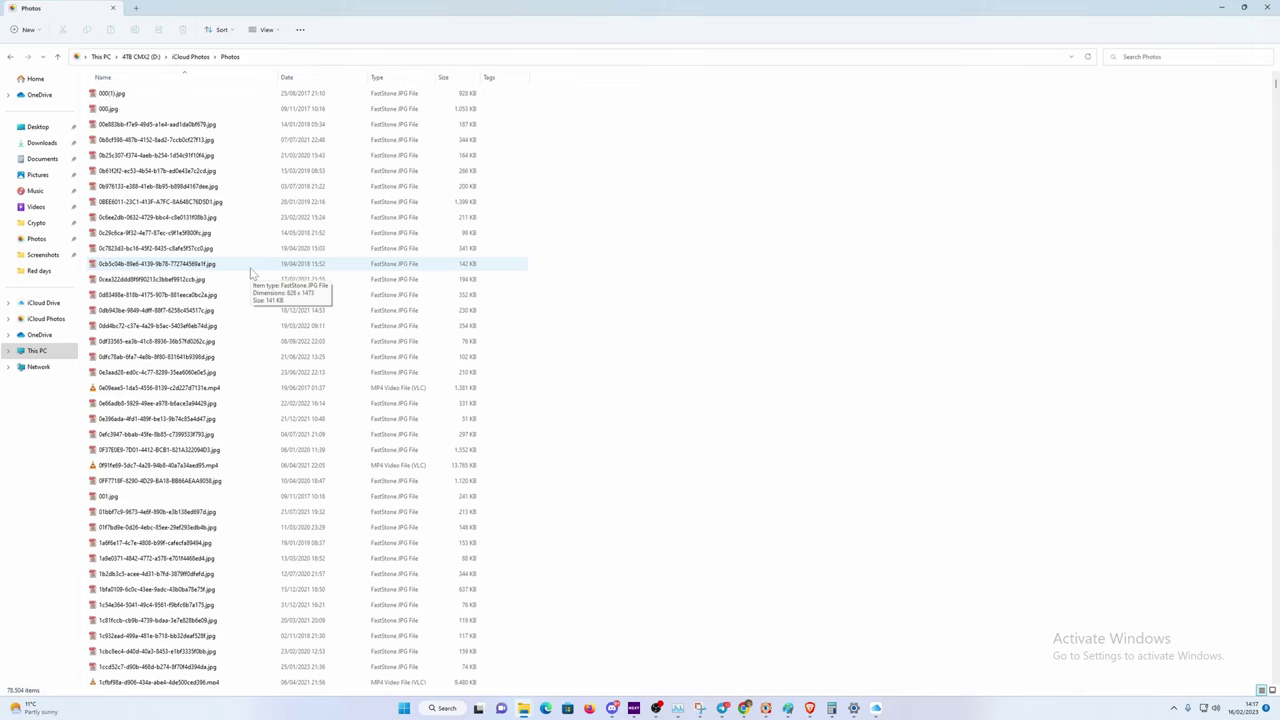
Look over the right-click options for a downloaded D: photo and an iCloud Photos library photo, changing nothing
{"action": "left_click", "coordinate": [176, 265]}
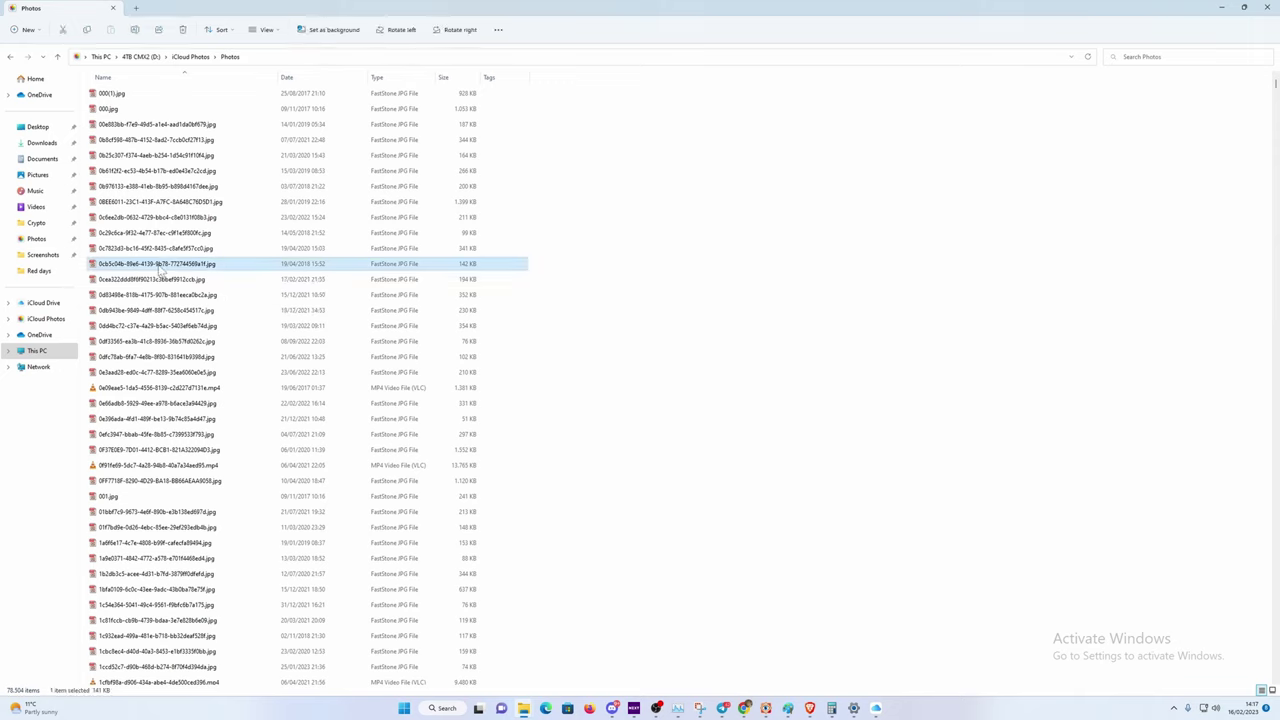
{"action": "right_click", "coordinate": [160, 268]}
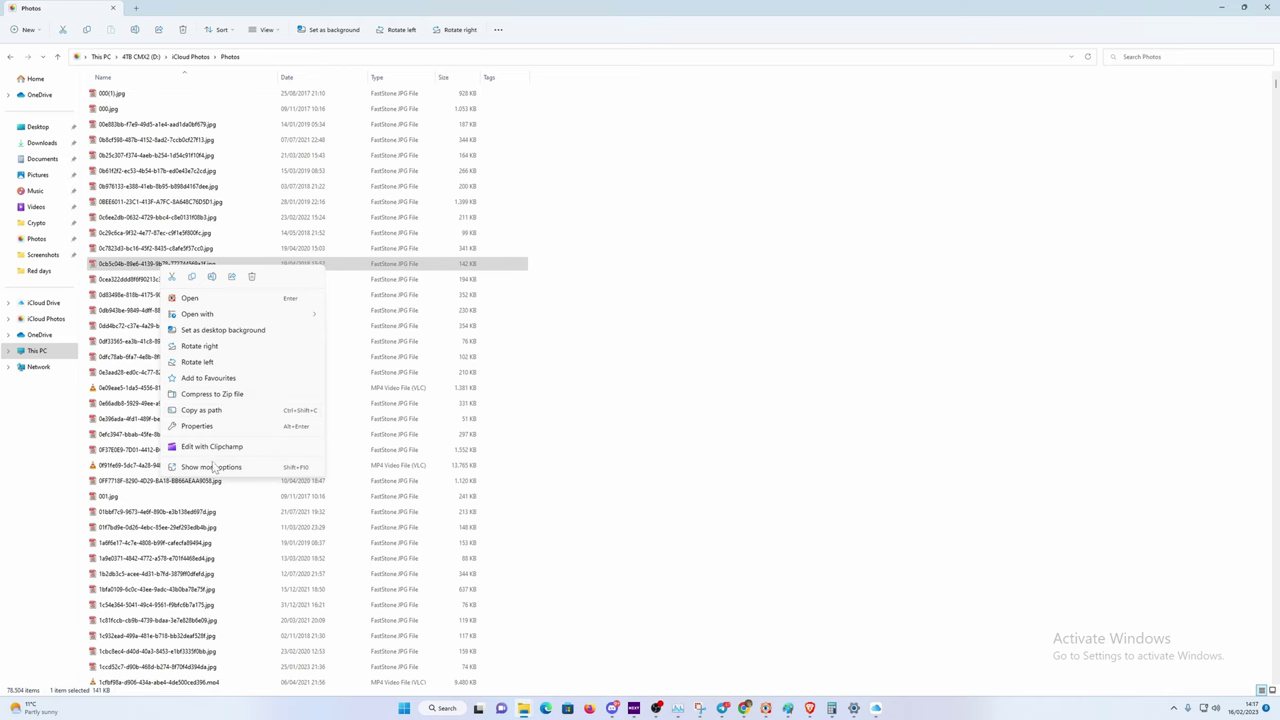
{"action": "left_click", "coordinate": [520, 323]}
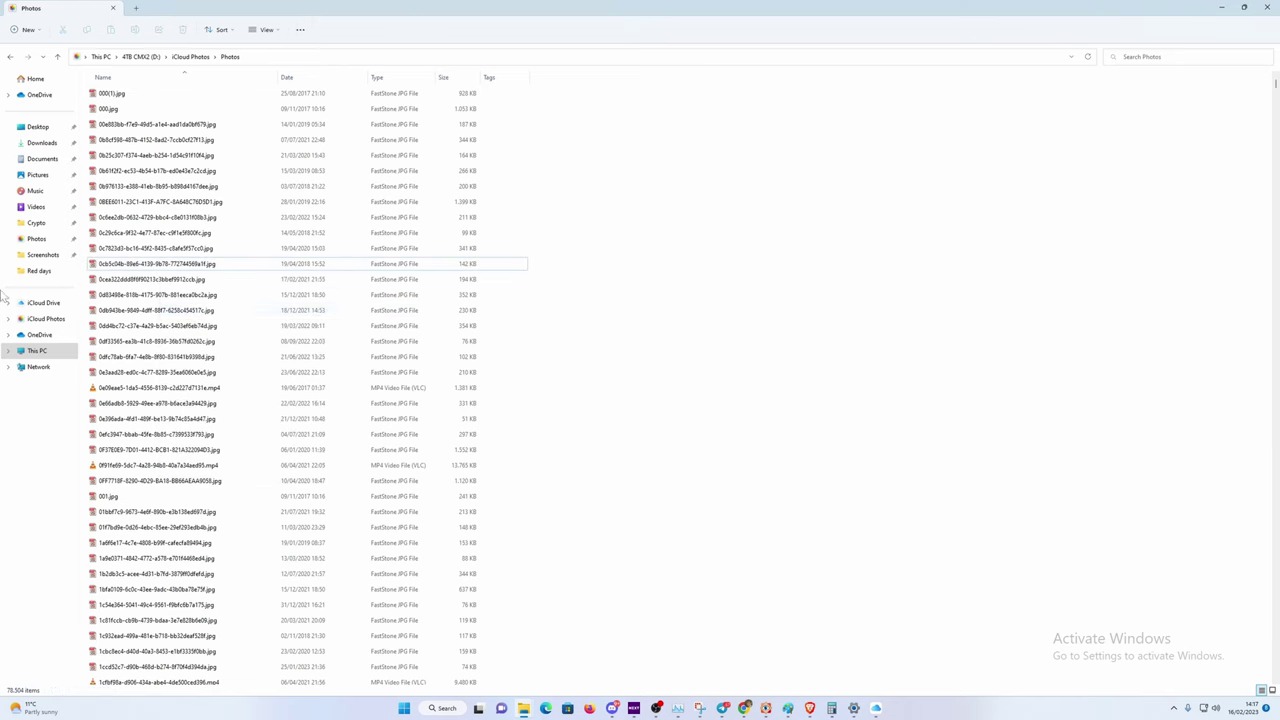
{"action": "left_click", "coordinate": [40, 320]}
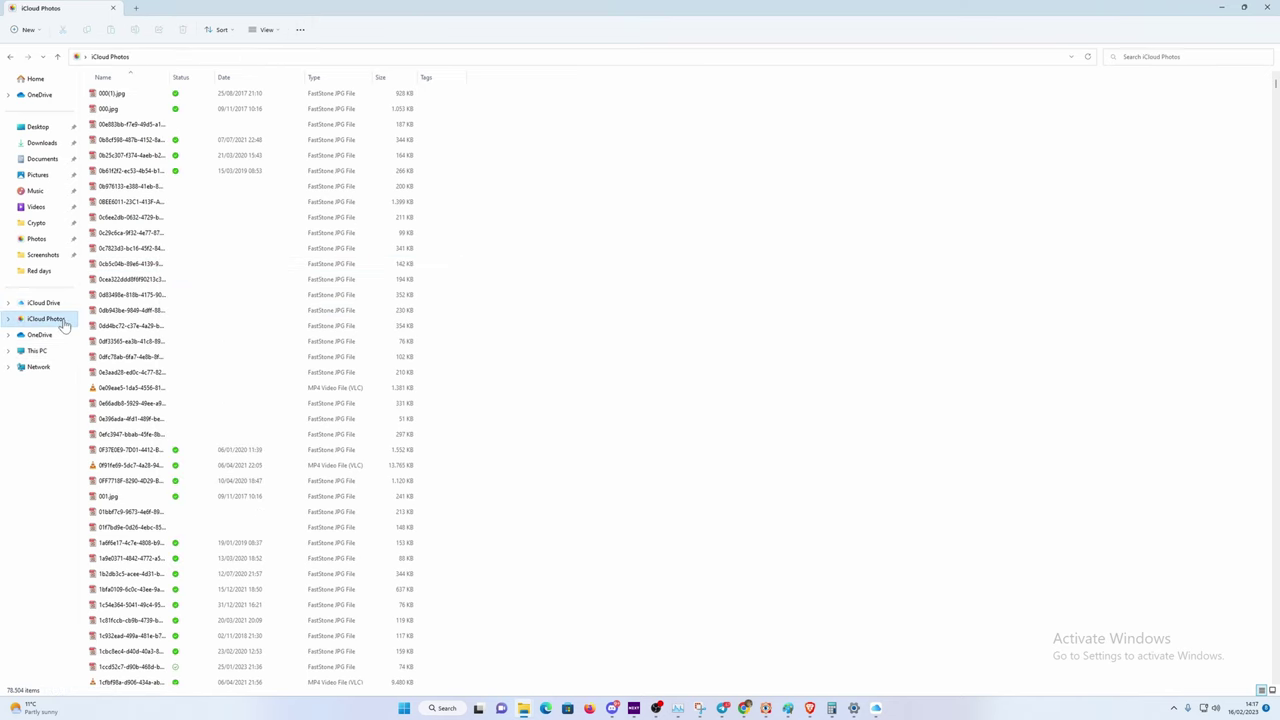
{"action": "left_click", "coordinate": [145, 216]}
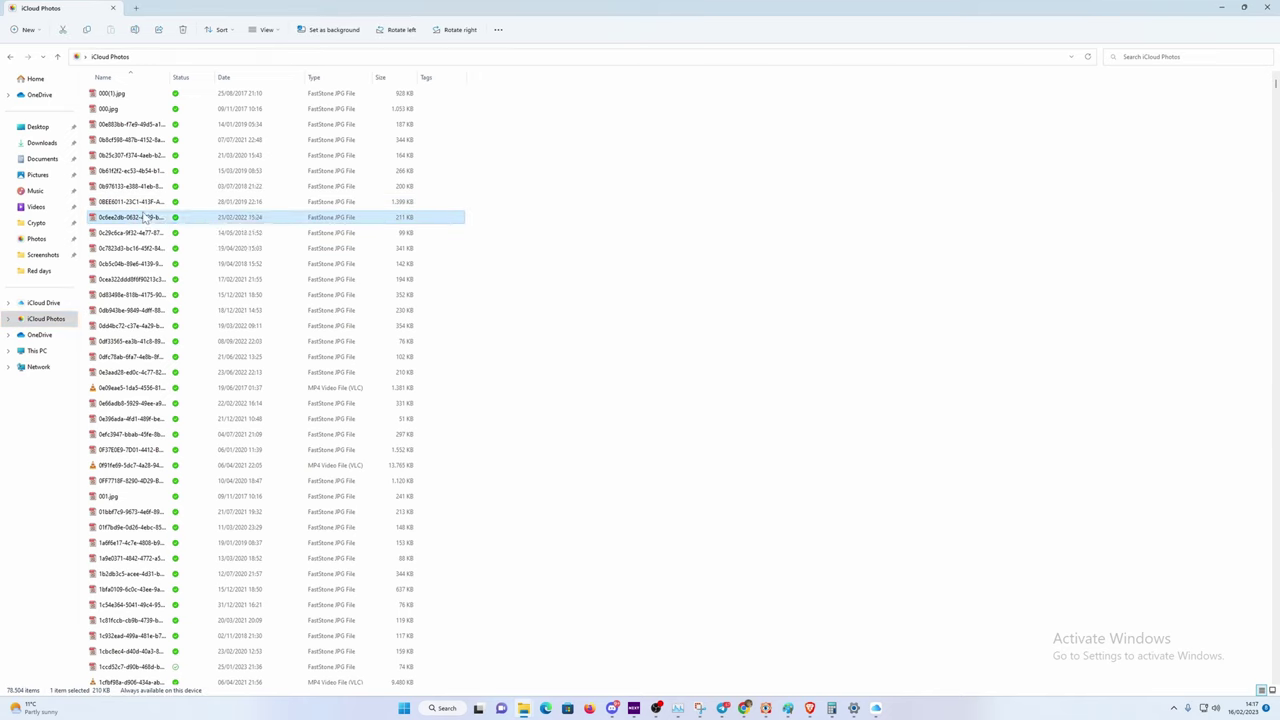
{"action": "right_click", "coordinate": [147, 218]}
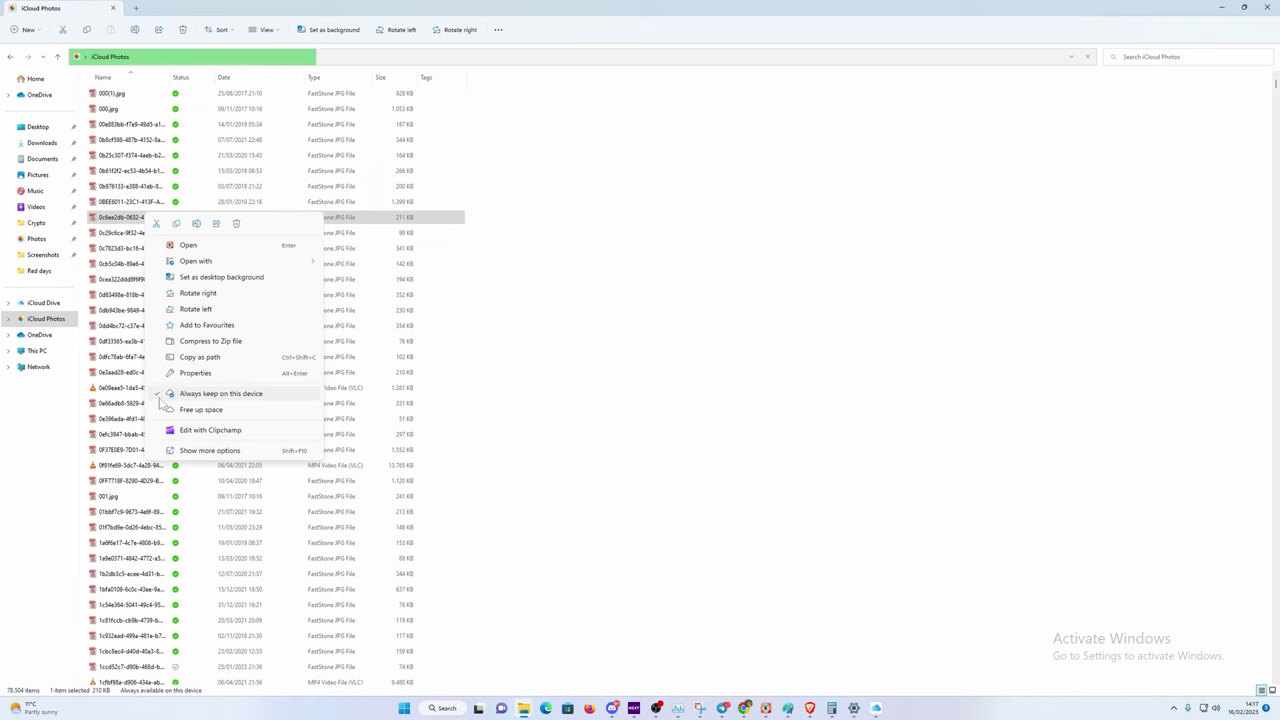
{"action": "key", "text": "Escape"}
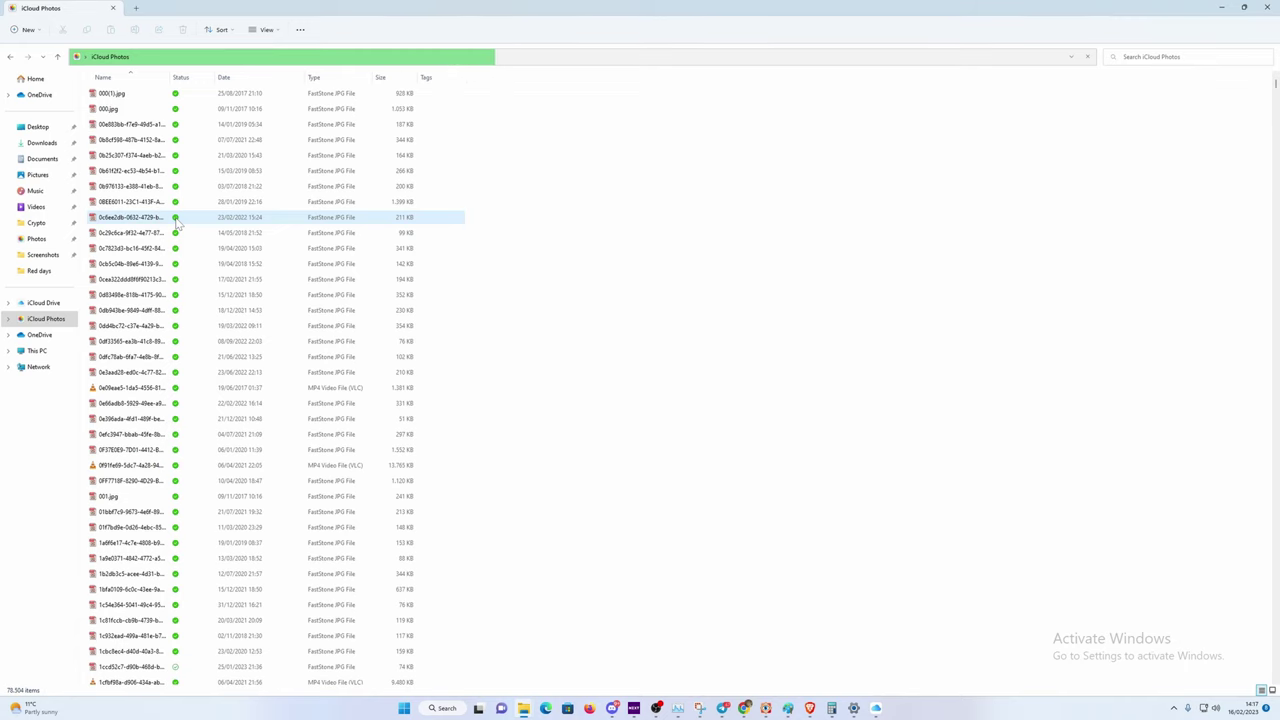
Set a photo further down the iCloud Photos library to Always keep on this device
{"action": "left_click", "coordinate": [232, 248]}
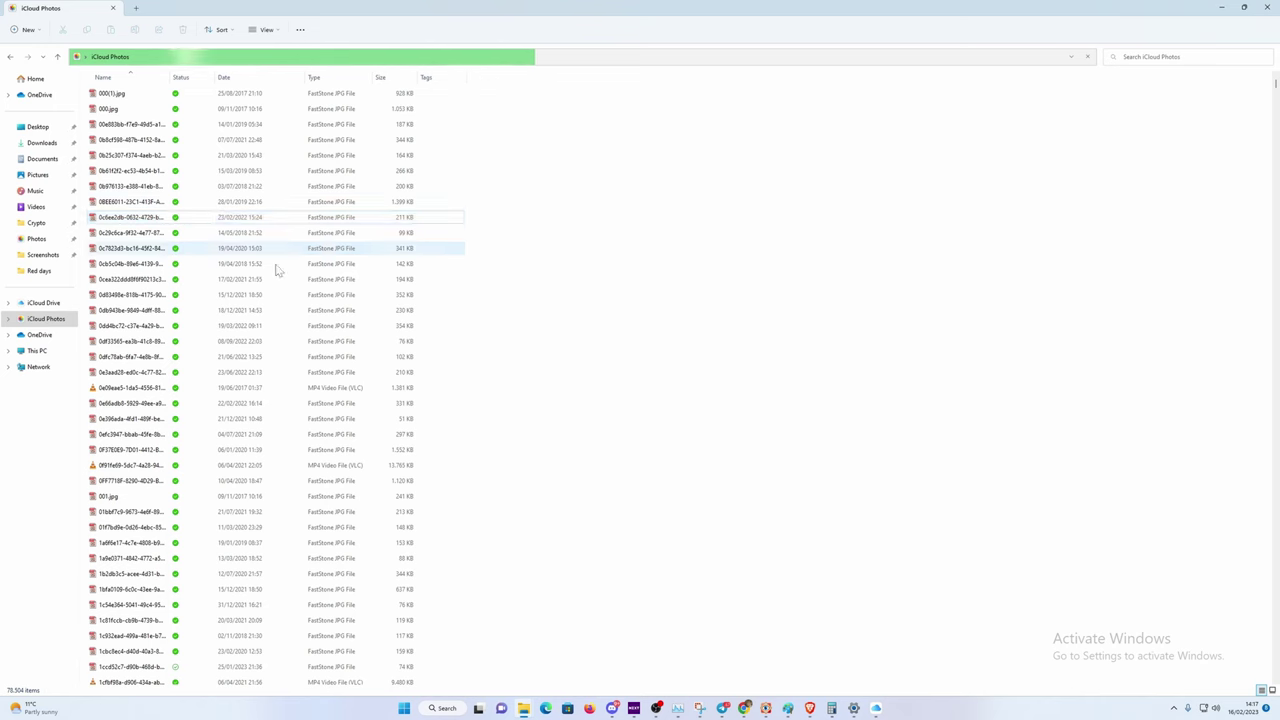
{"action": "scroll", "coordinate": [275, 276], "scroll_direction": "down", "scroll_amount": 8}
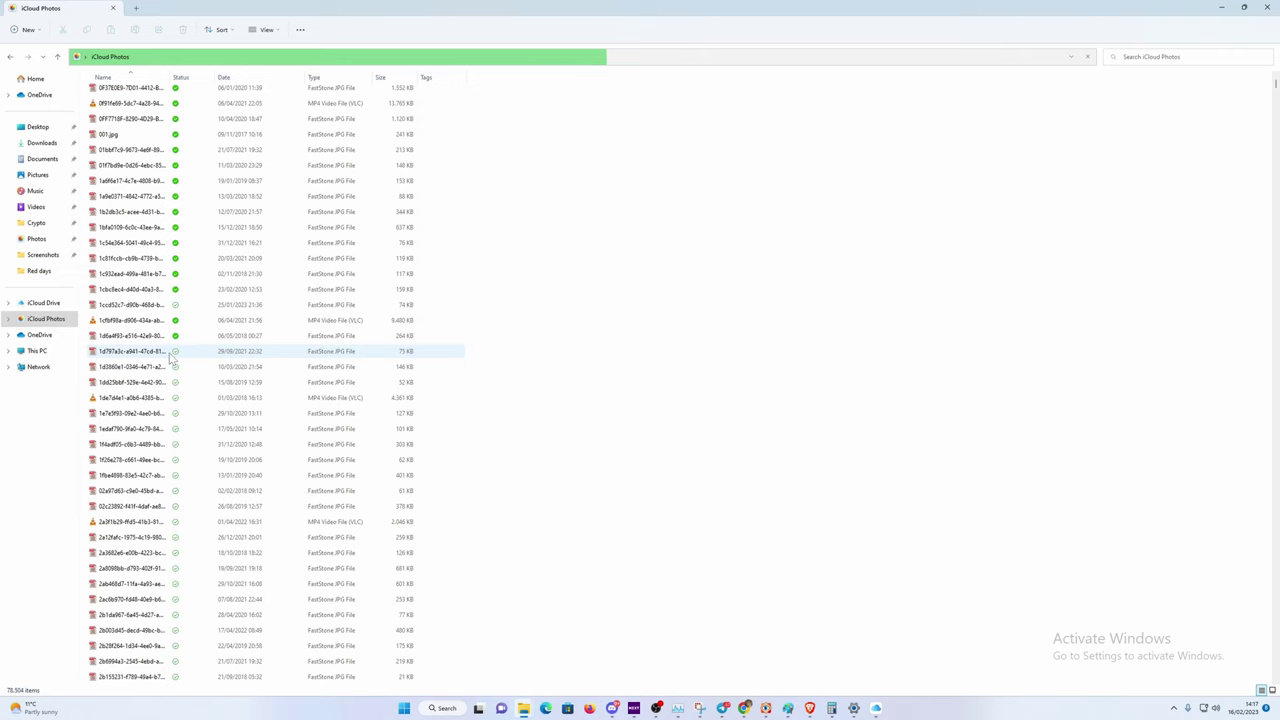
{"action": "left_click", "coordinate": [153, 356]}
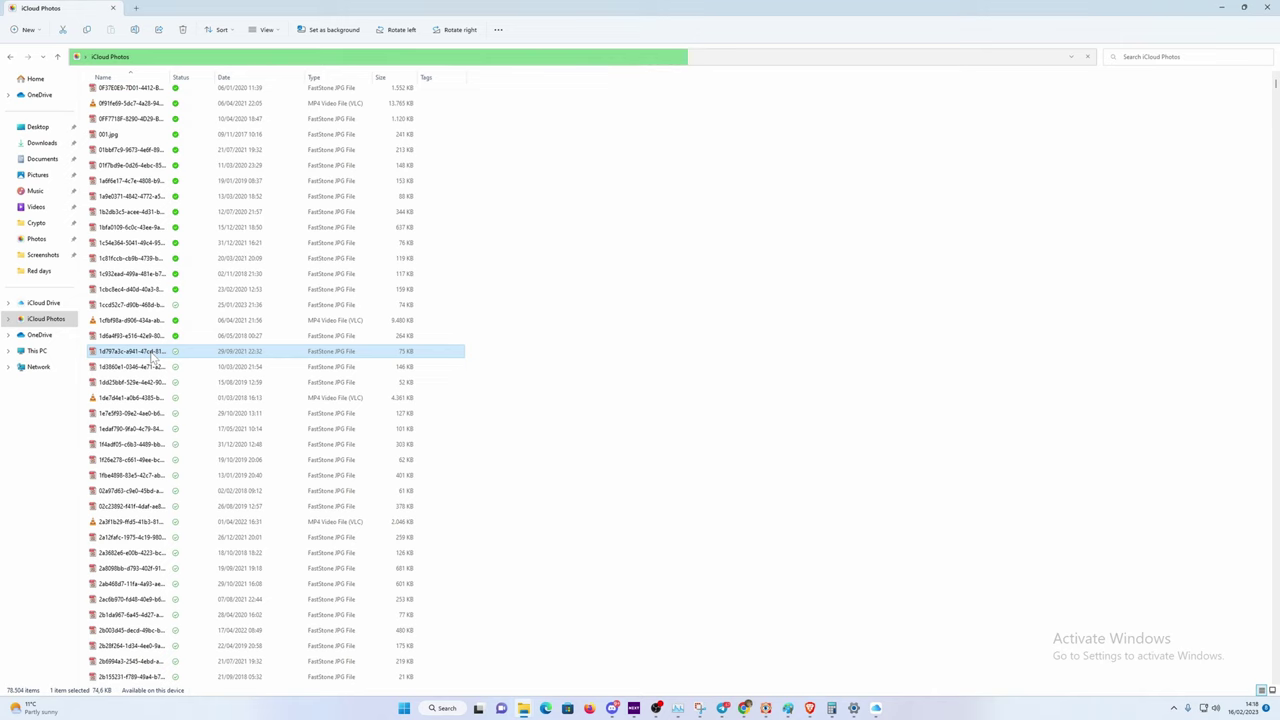
{"action": "right_click", "coordinate": [153, 358]}
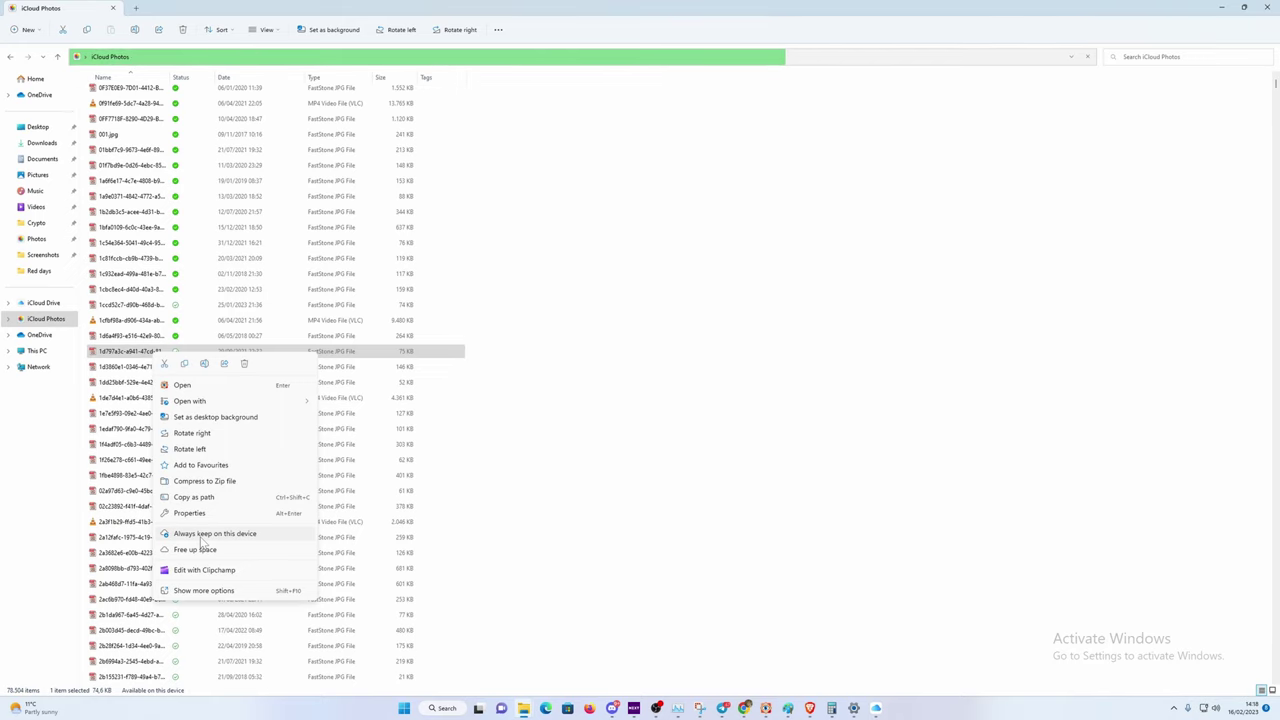
{"action": "left_click", "coordinate": [566, 354]}
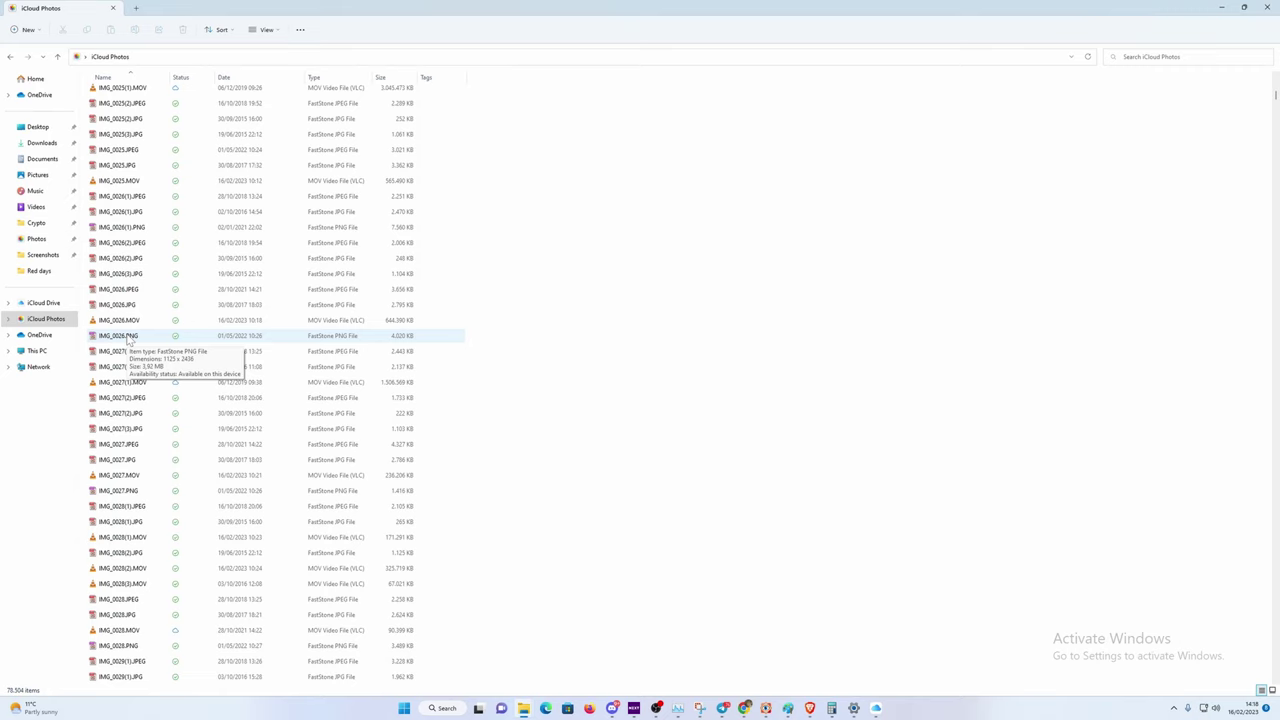
{"action": "right_click", "coordinate": [128, 340]}
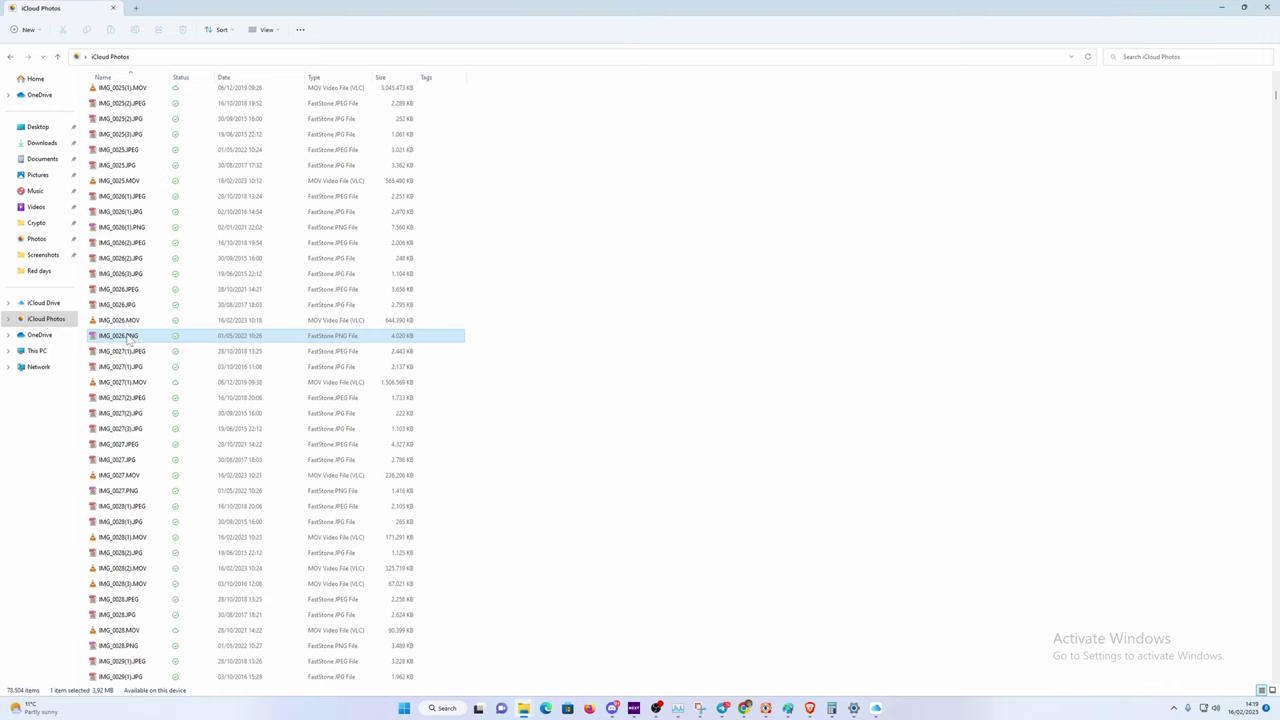
{"action": "mouse_move", "coordinate": [197, 386]}
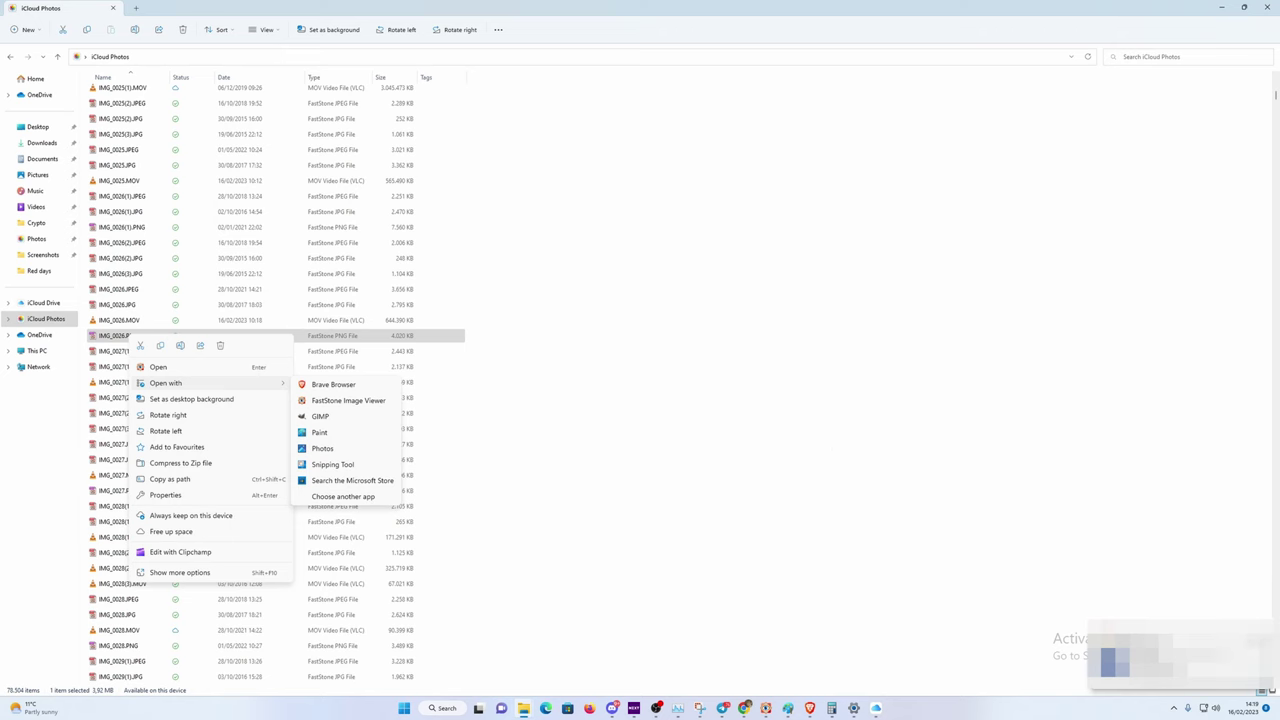
{"action": "key", "text": "Escape"}
{"action": "scroll", "coordinate": [181, 390], "scroll_direction": "down", "scroll_amount": 7}
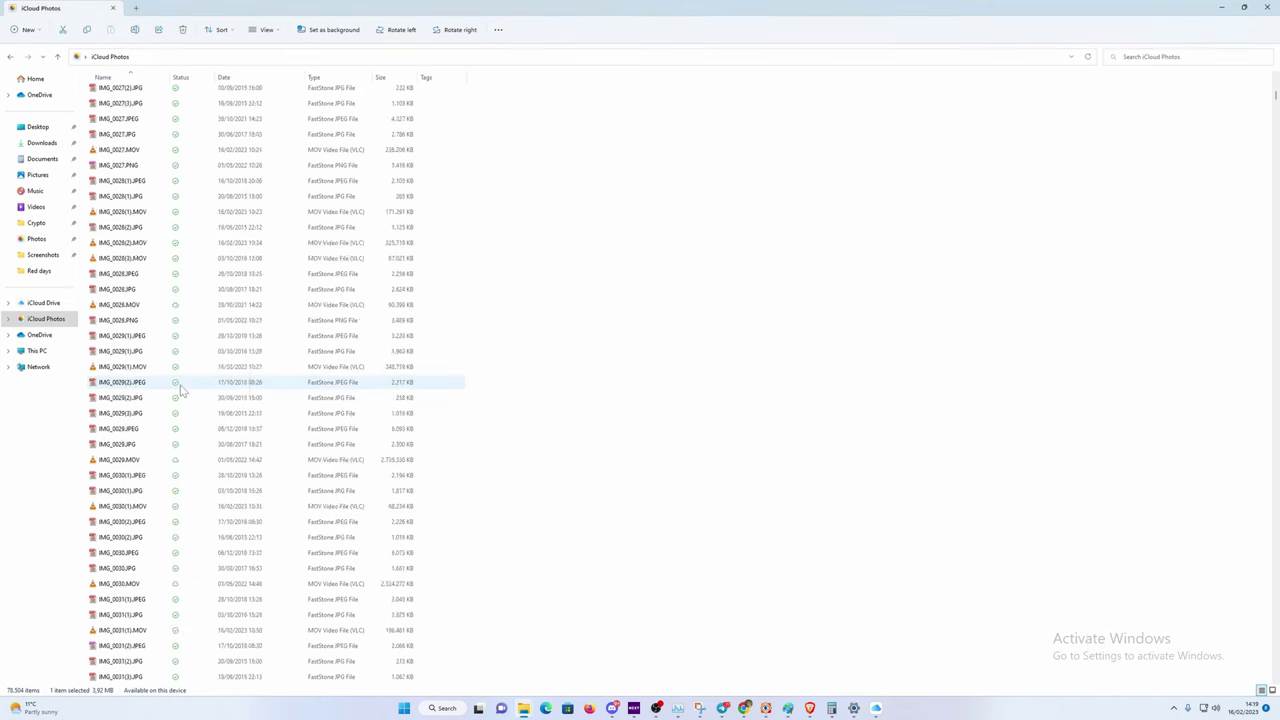
{"action": "scroll", "coordinate": [181, 390], "scroll_direction": "down", "scroll_amount": 20}
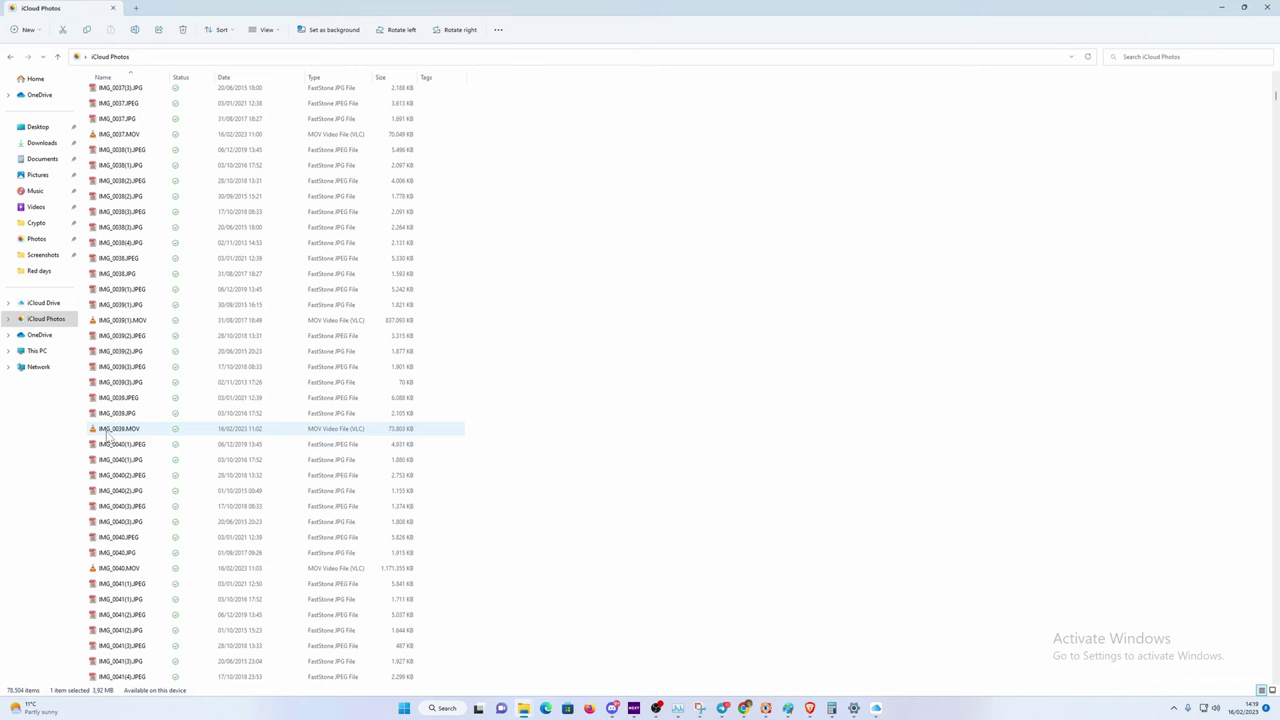
{"action": "scroll", "coordinate": [175, 435], "scroll_direction": "down", "scroll_amount": 8}
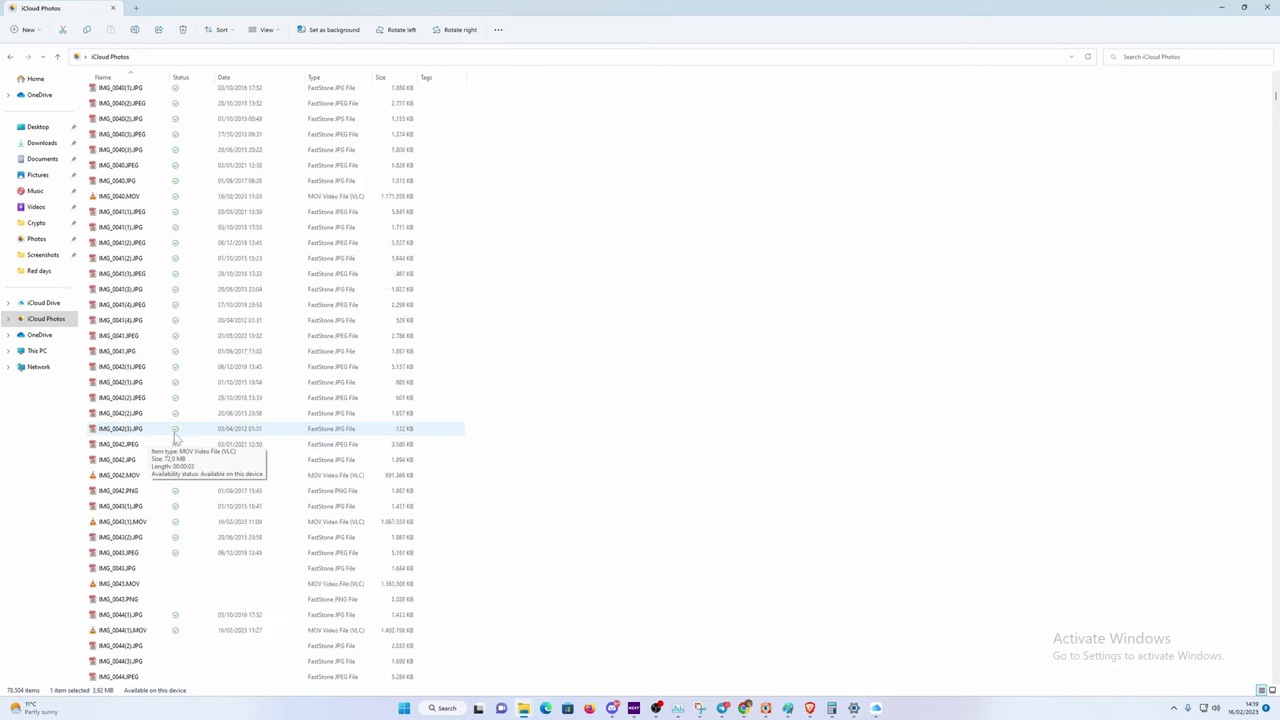
{"action": "scroll", "coordinate": [175, 435], "scroll_direction": "down", "scroll_amount": 20}
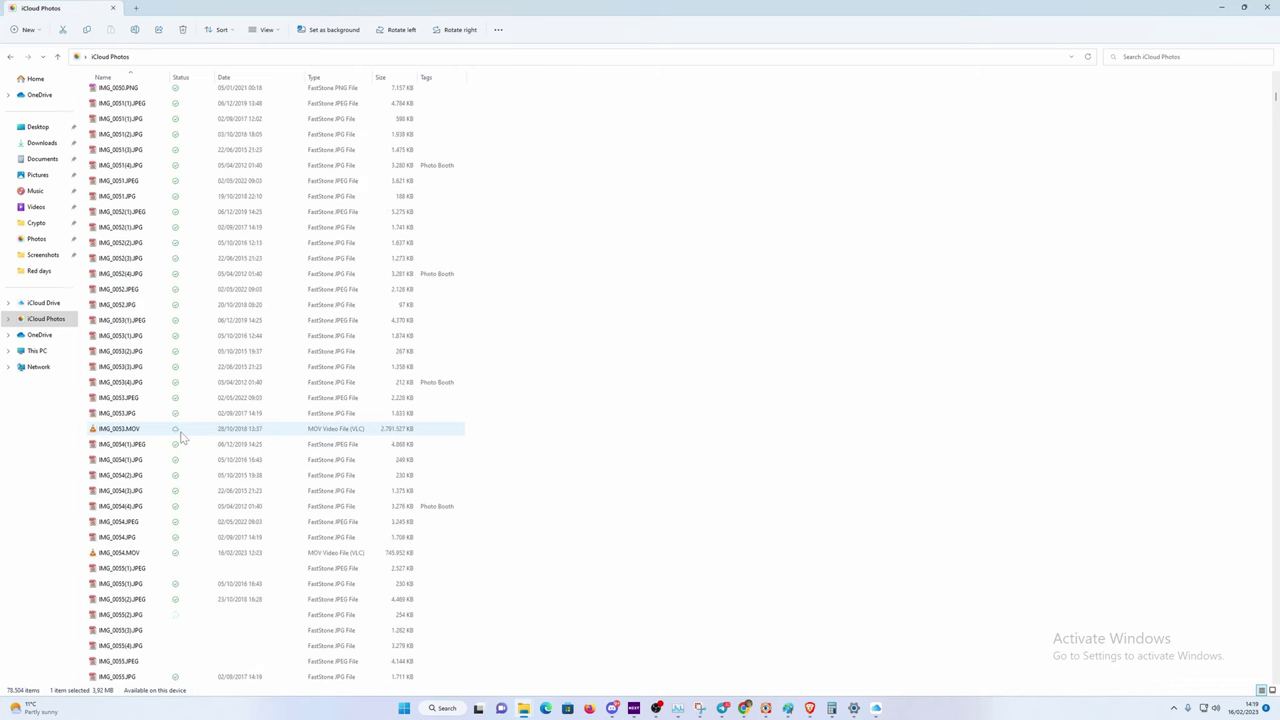
{"action": "scroll", "coordinate": [181, 436], "scroll_direction": "down", "scroll_amount": 20}
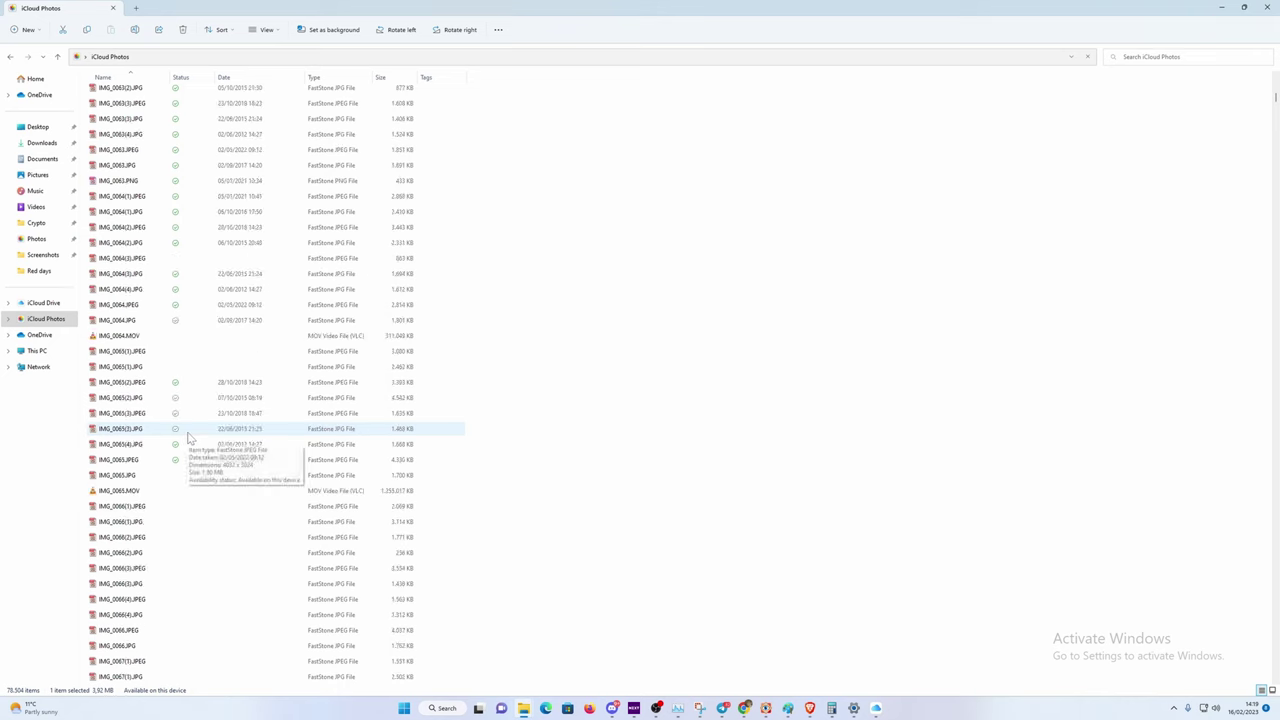
{"action": "scroll", "coordinate": [187, 437], "scroll_direction": "down", "scroll_amount": 20}
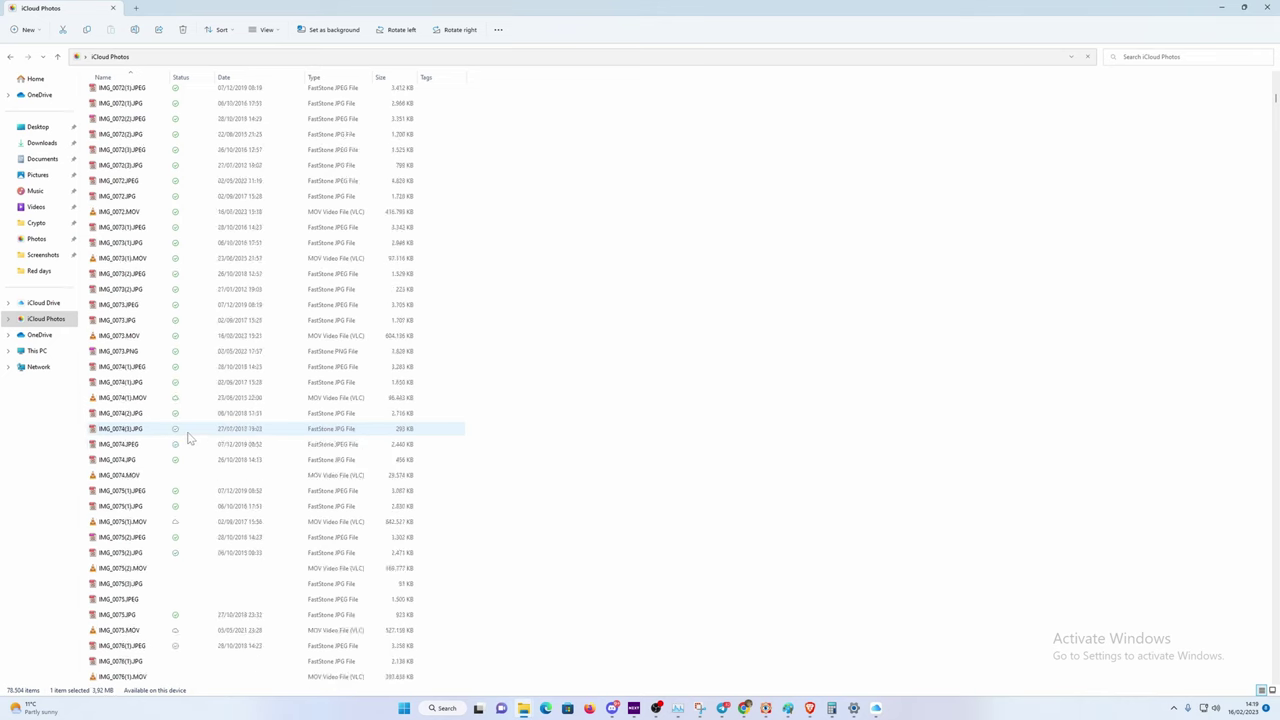
{"action": "scroll", "coordinate": [187, 437], "scroll_direction": "down", "scroll_amount": 14}
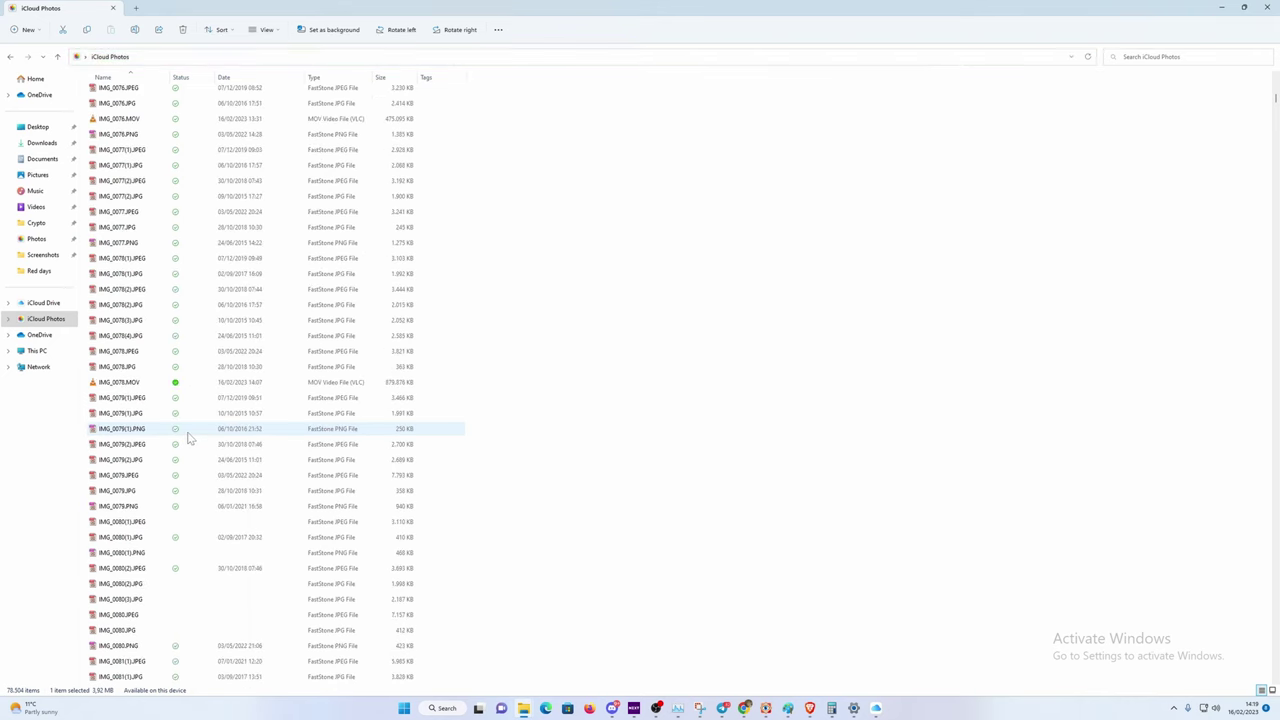
{"action": "scroll", "coordinate": [187, 437], "scroll_direction": "down", "scroll_amount": 5}
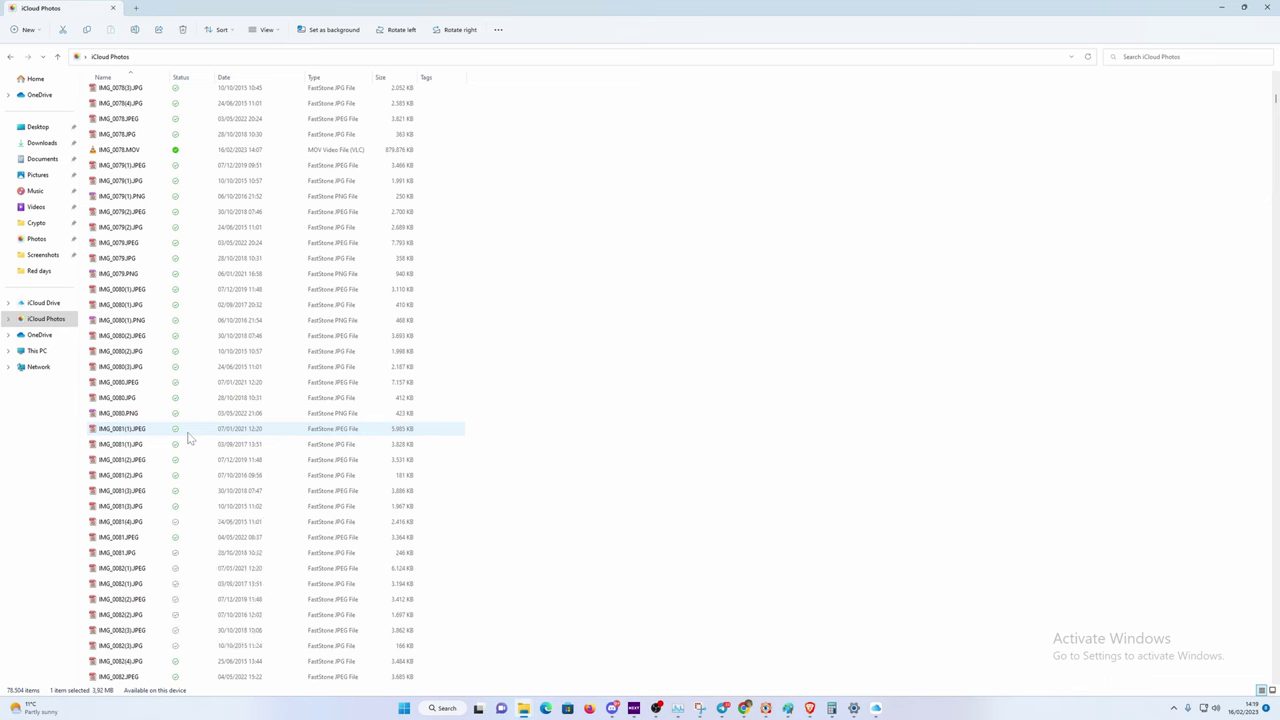
{"action": "scroll", "coordinate": [187, 437], "scroll_direction": "down", "scroll_amount": 20}
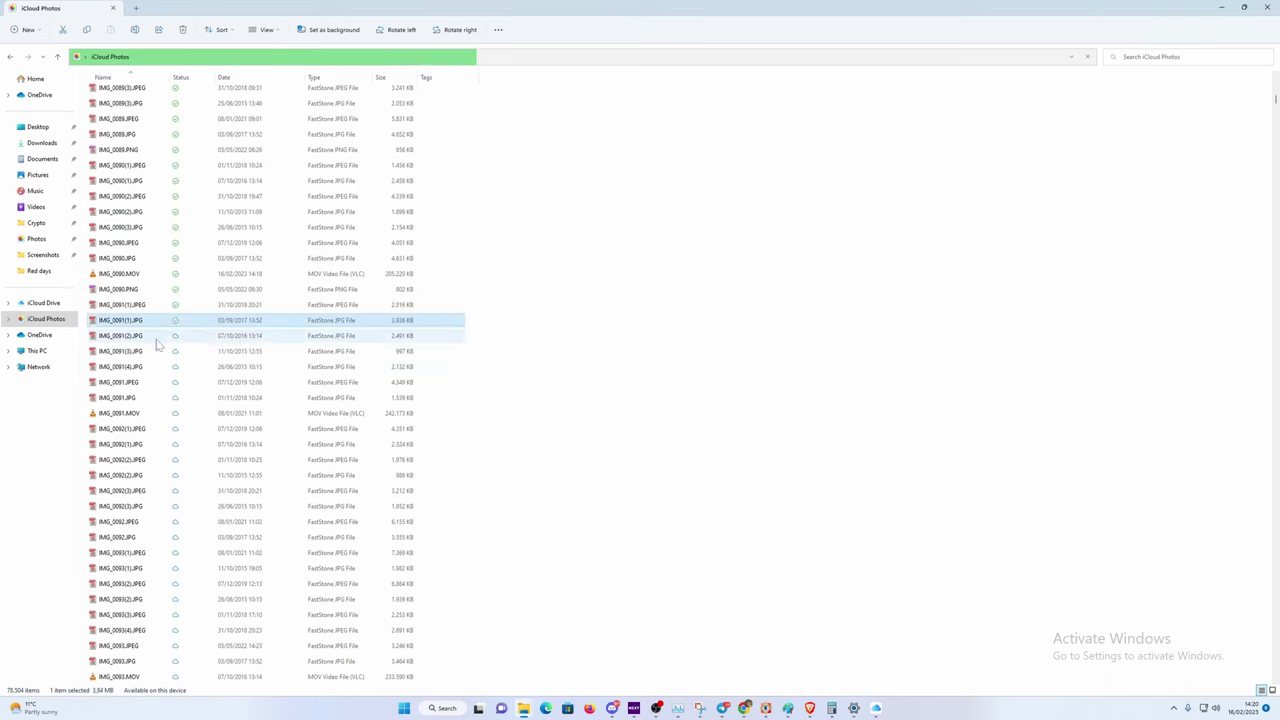
{"action": "left_click", "coordinate": [167, 337]}
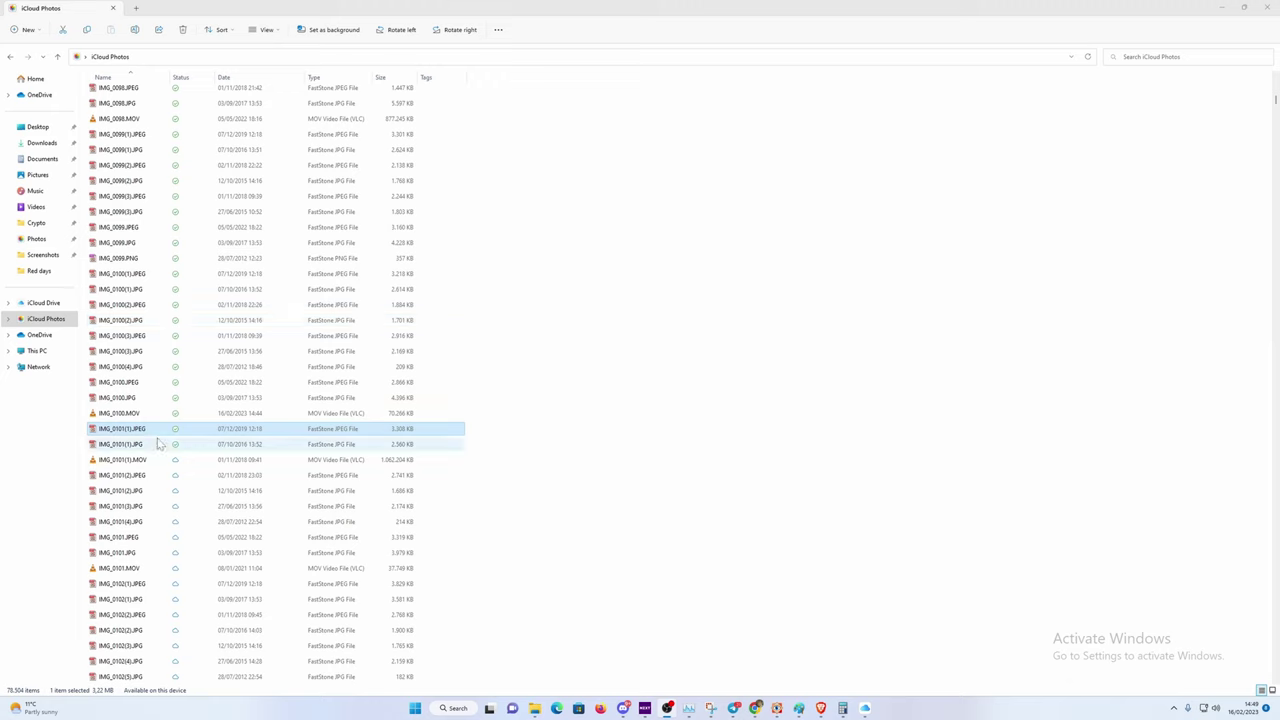
{"action": "right_click", "coordinate": [137, 433]}
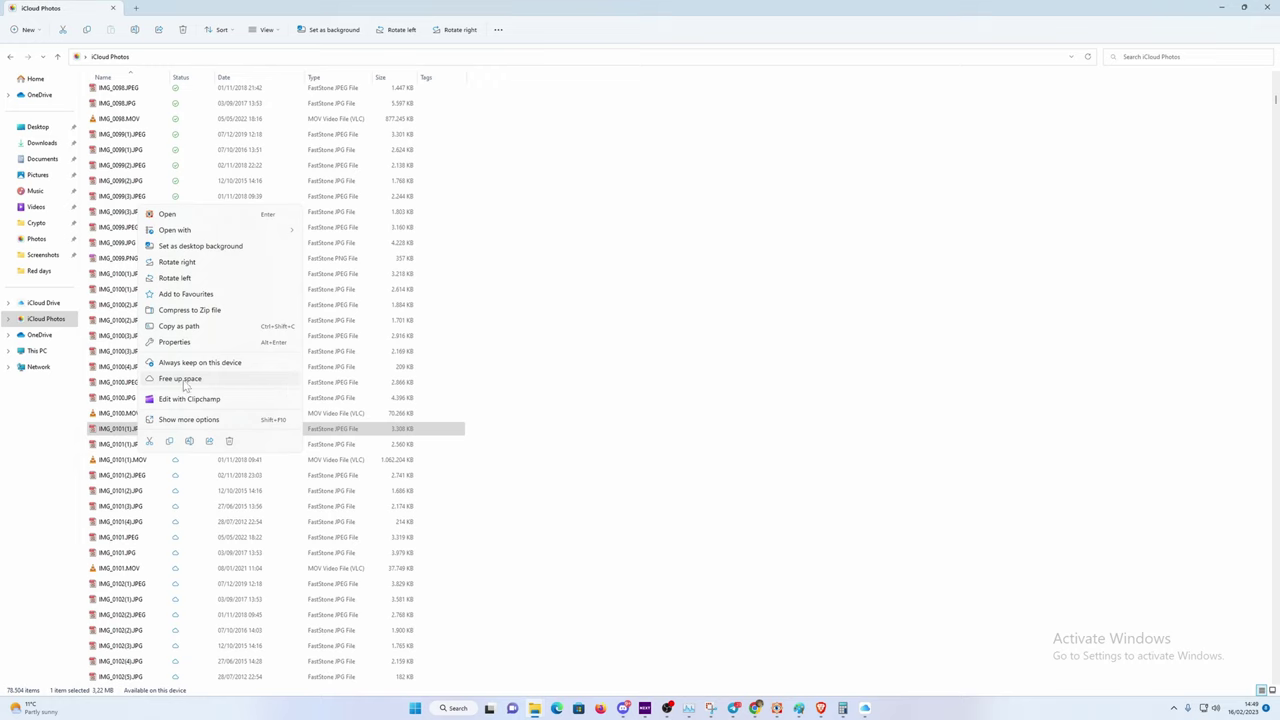
{"action": "left_click", "coordinate": [500, 391]}
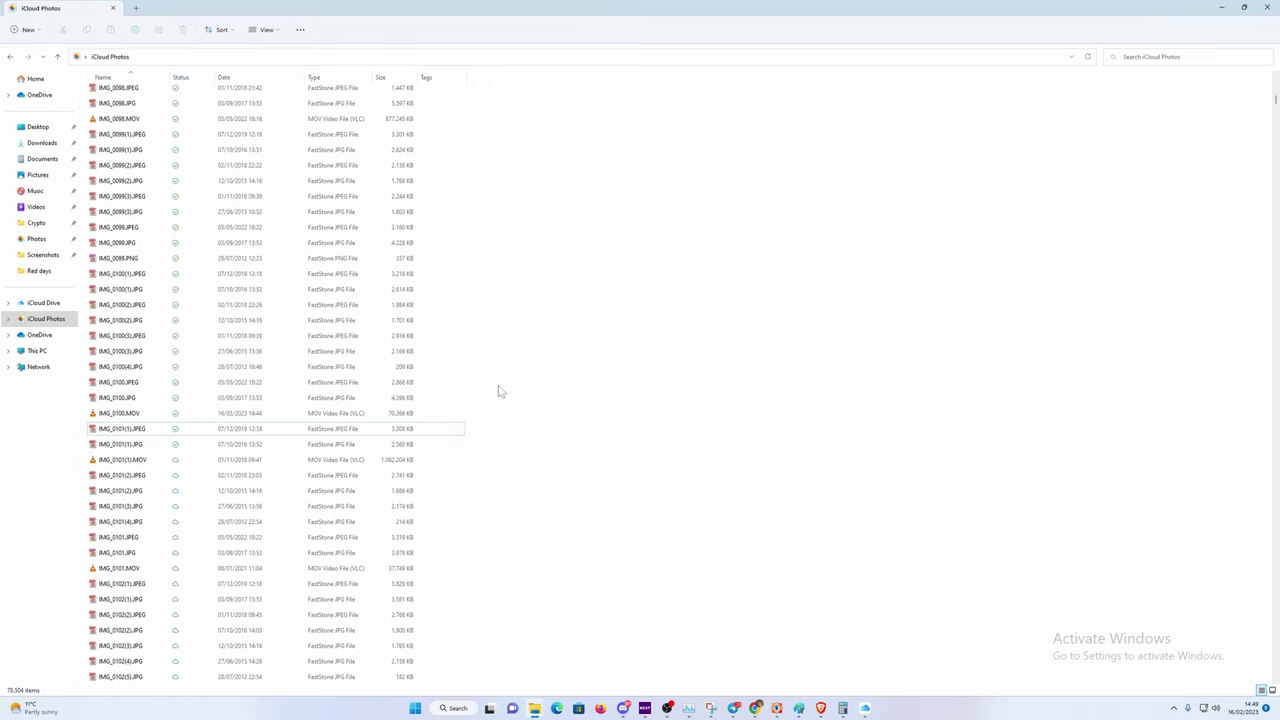
{"action": "left_click", "coordinate": [160, 460]}
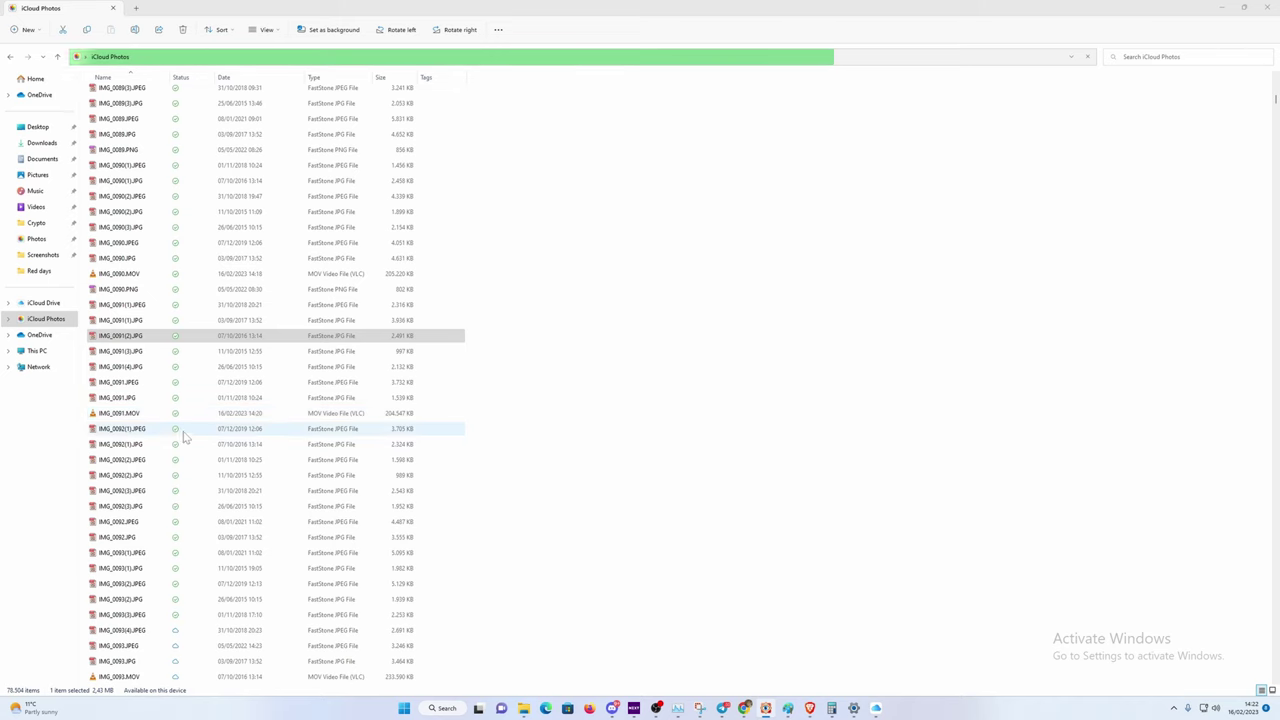
Range-select the 17 files IMG_0093.JPG through IMG_0095.MOV and choose Always keep on this device
{"action": "scroll", "coordinate": [183, 445], "scroll_direction": "down", "scroll_amount": 4}
{"action": "left_click", "coordinate": [150, 475]}
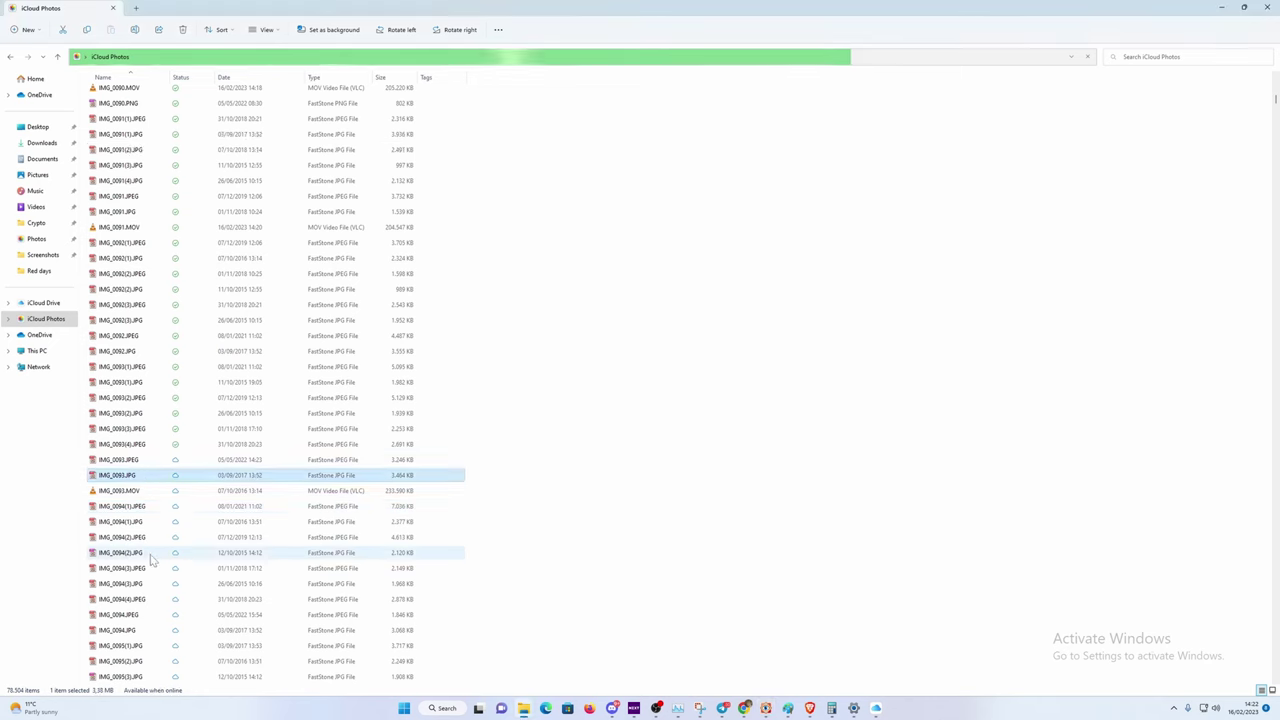
{"action": "scroll", "coordinate": [150, 560], "scroll_direction": "down", "scroll_amount": 4}
{"action": "left_click", "coordinate": [132, 537], "text": "shift"}
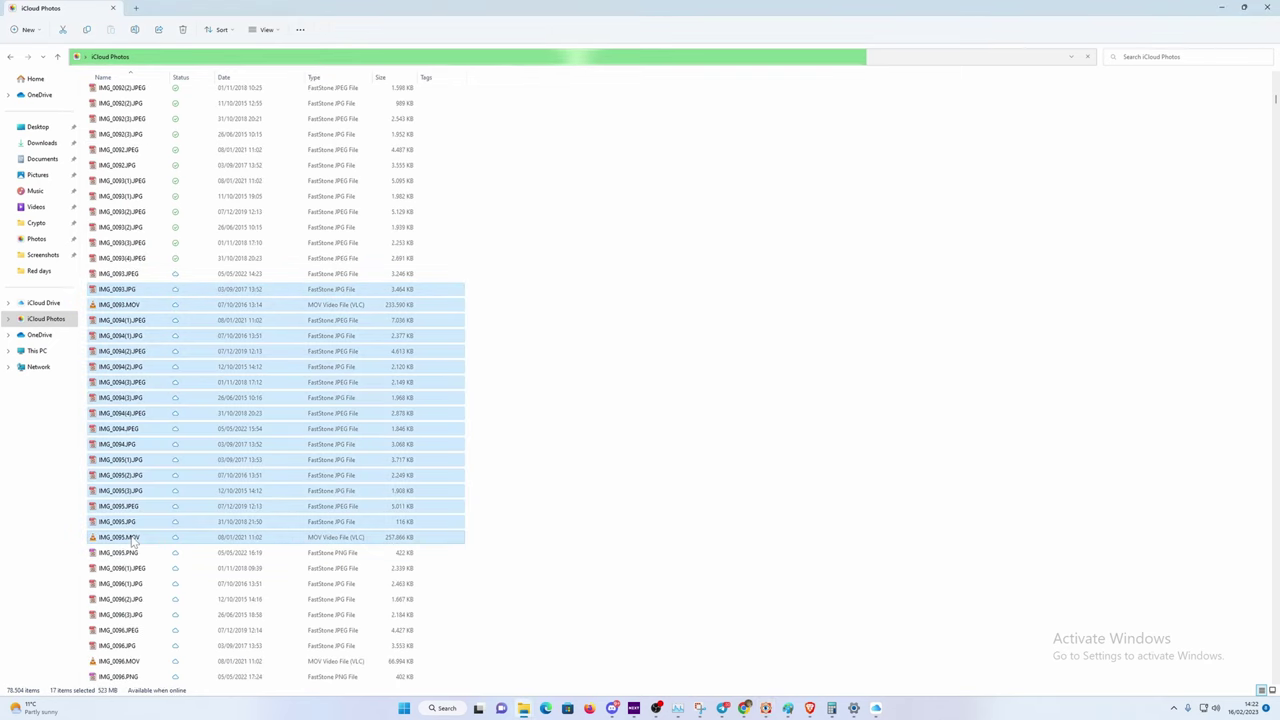
{"action": "right_click", "coordinate": [133, 540]}
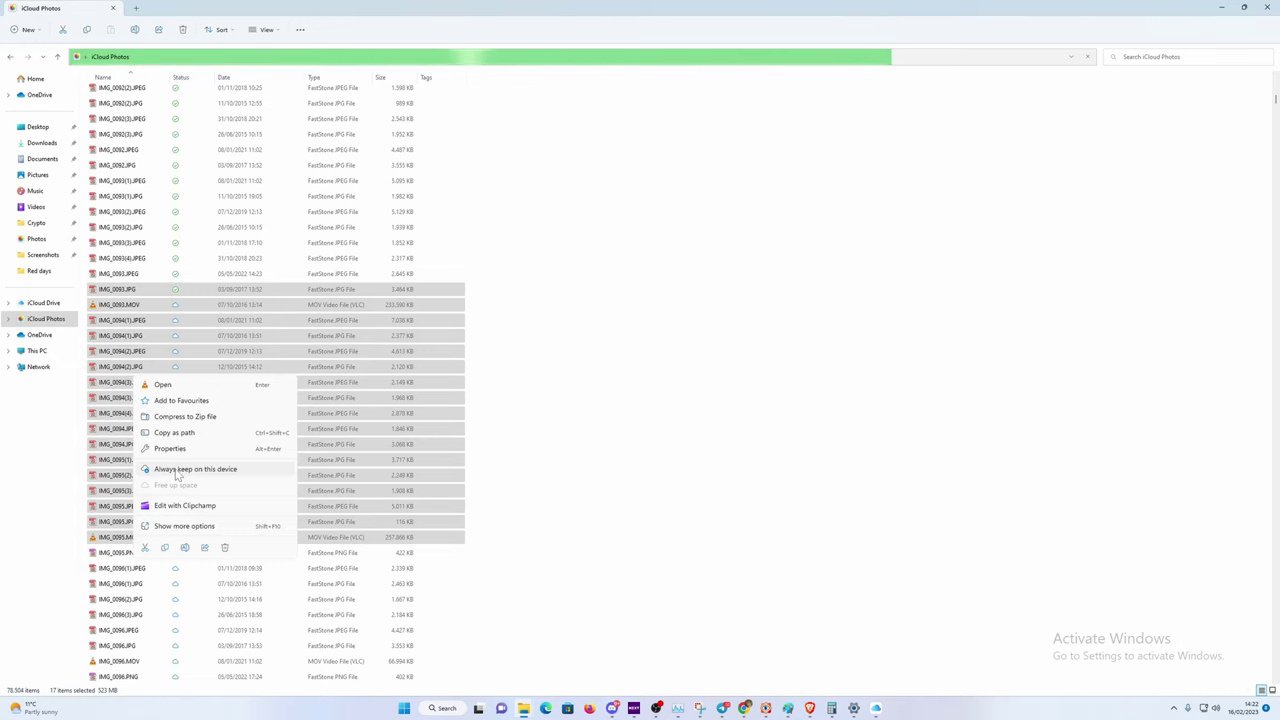
{"action": "left_click", "coordinate": [604, 447]}
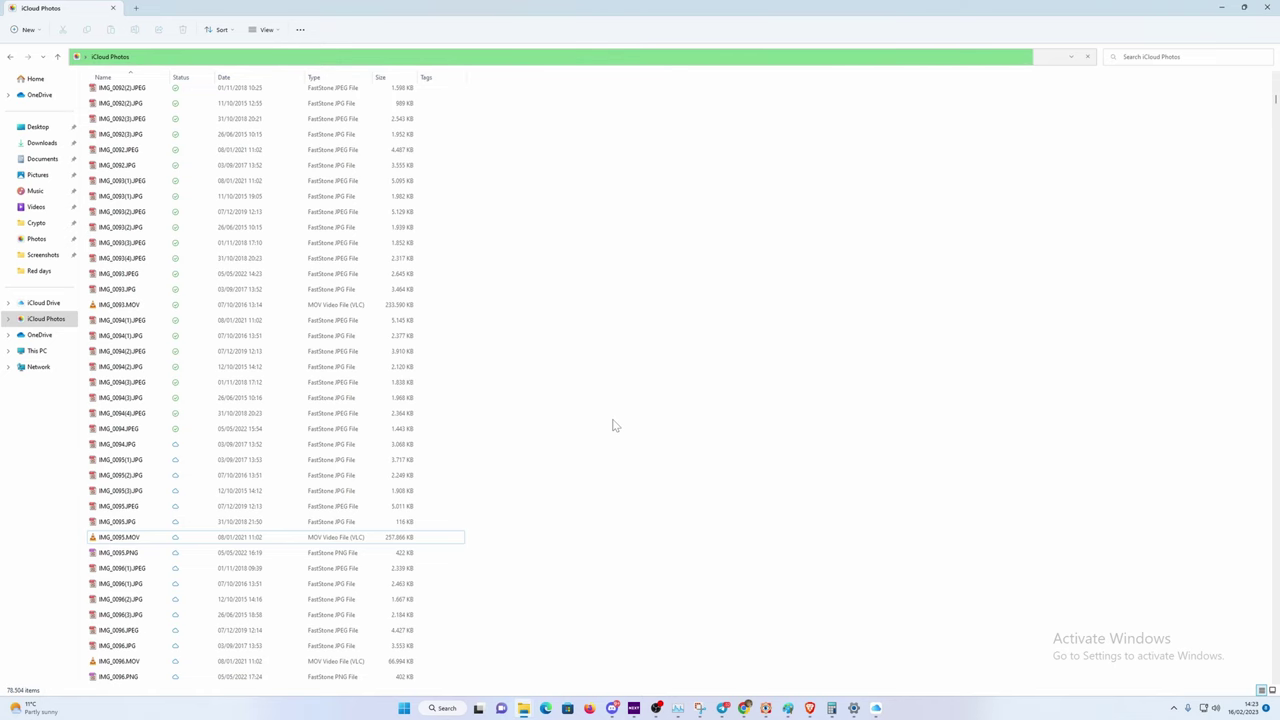
{"action": "key", "text": "super+Pause"}
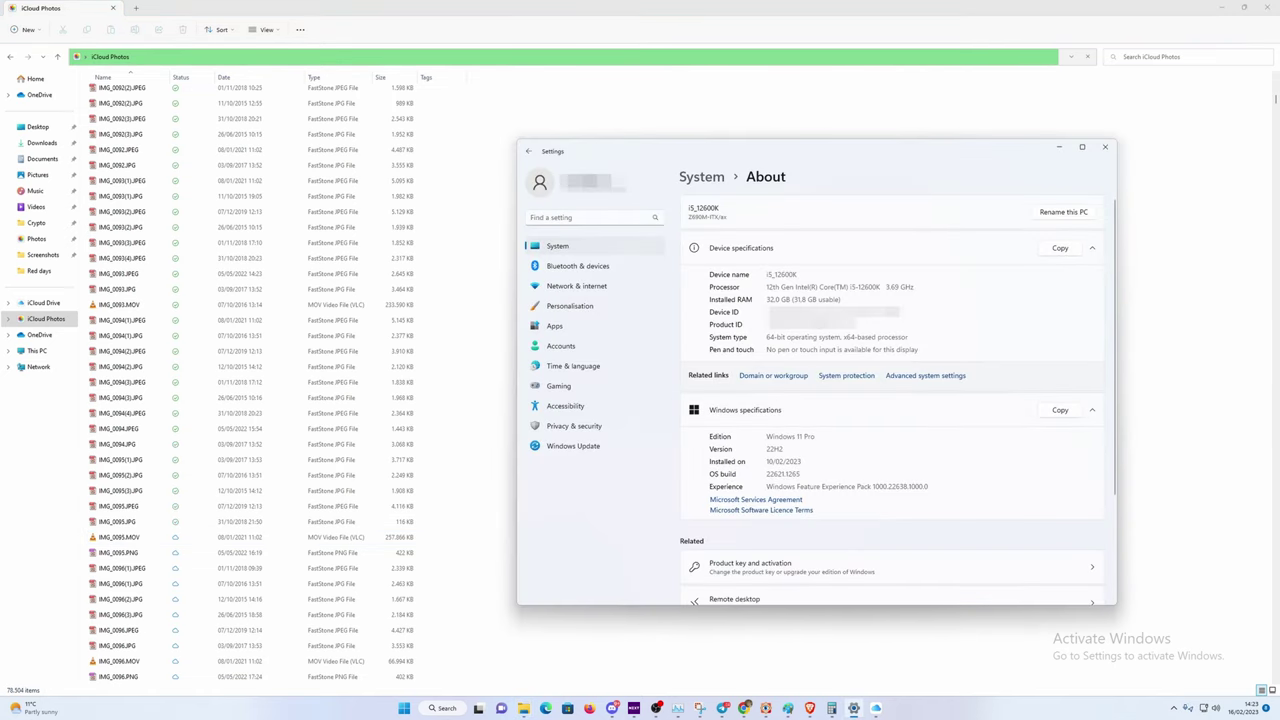
{"action": "left_click_drag", "start_coordinate": [768, 287], "coordinate": [912, 287]}
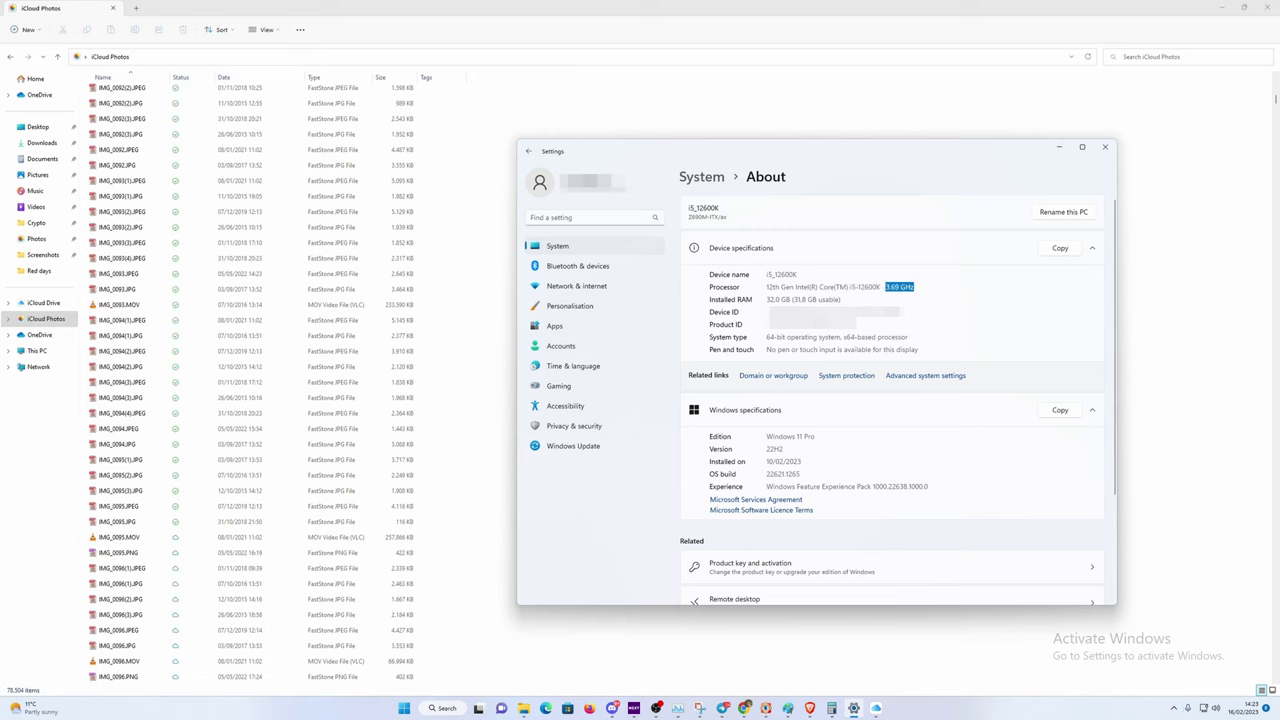
{"action": "left_click_drag", "start_coordinate": [768, 299], "coordinate": [800, 299]}
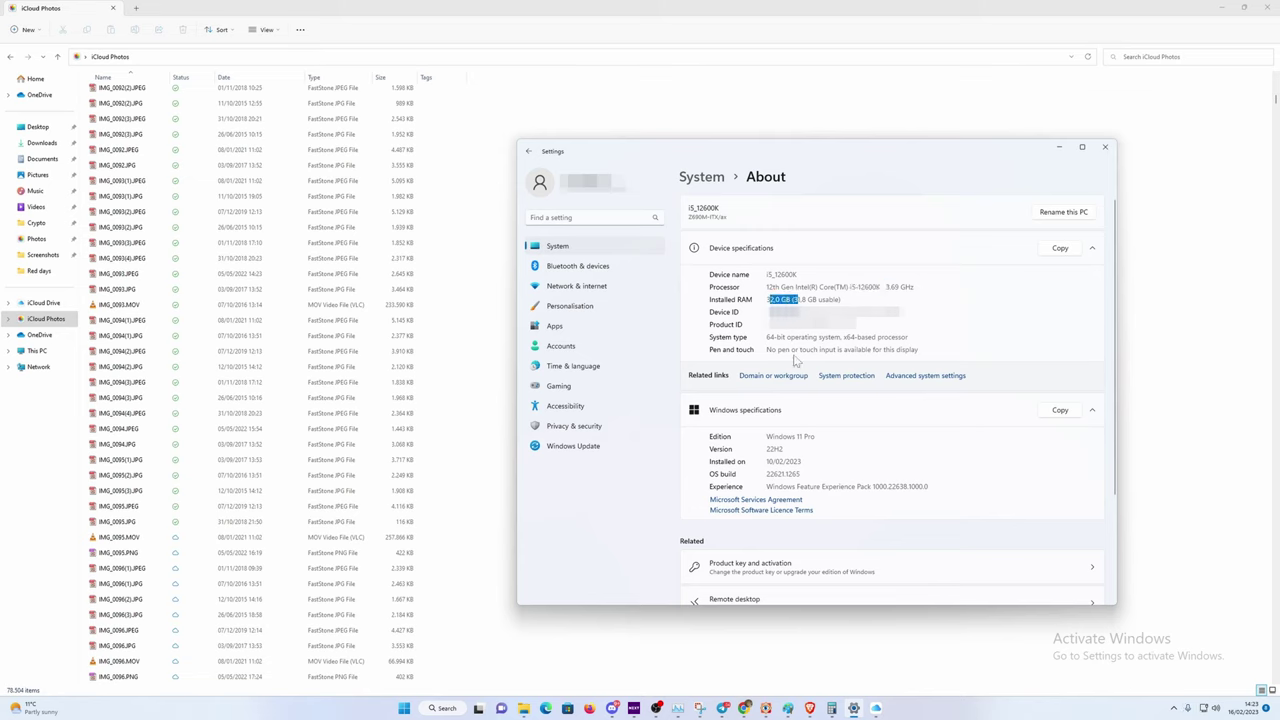
{"action": "left_click", "coordinate": [1105, 147]}
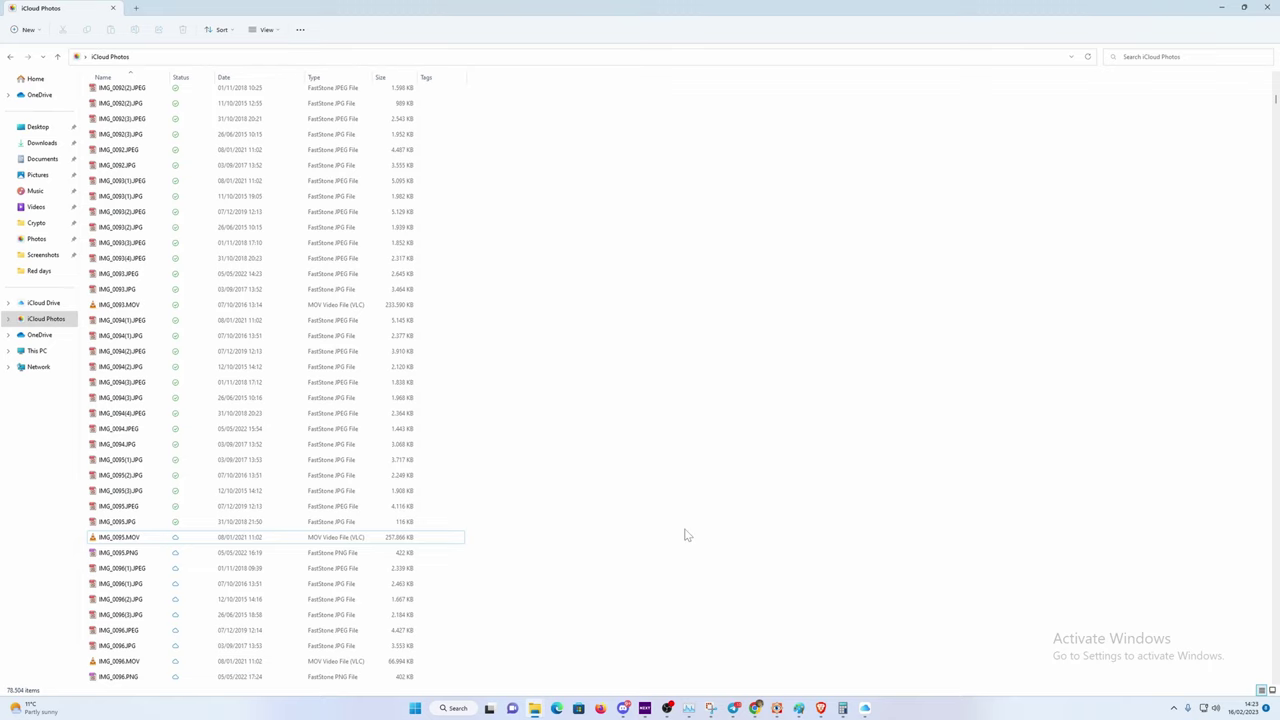
Back in Chrome, add the playground panorama to the selection in the Panoramas album
{"action": "mouse_move", "coordinate": [758, 700]}
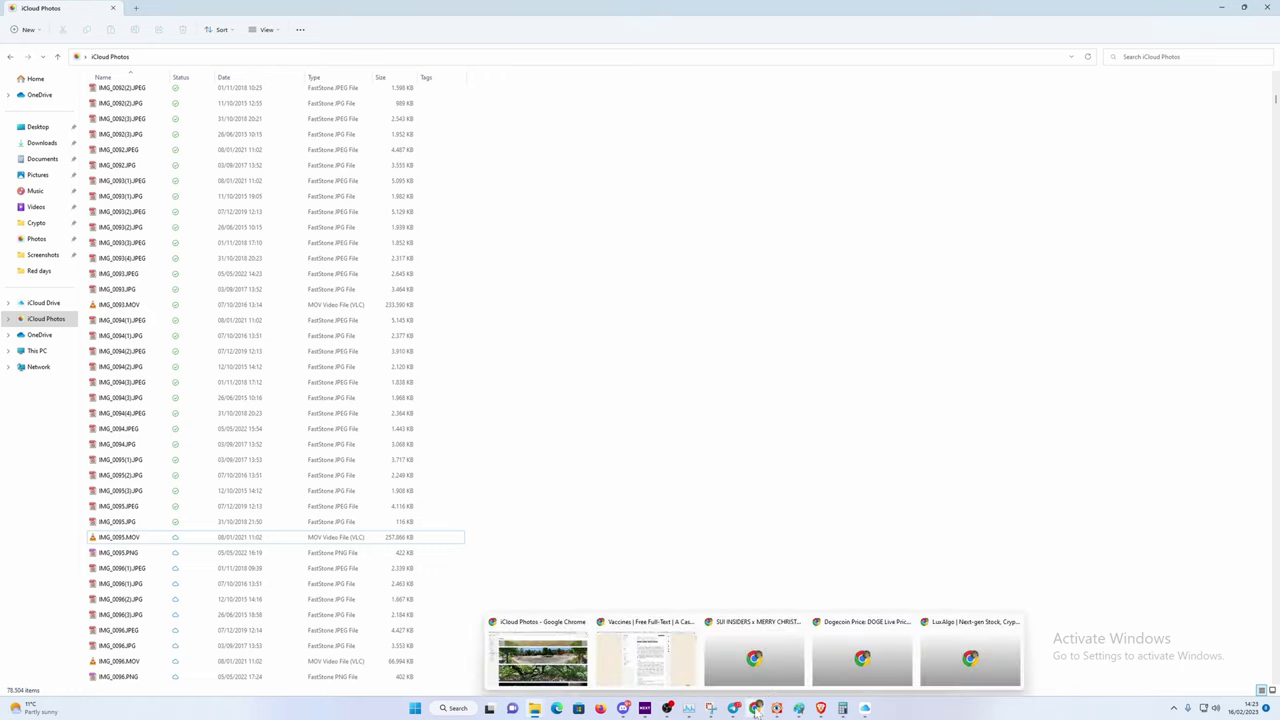
{"action": "left_click", "coordinate": [543, 658]}
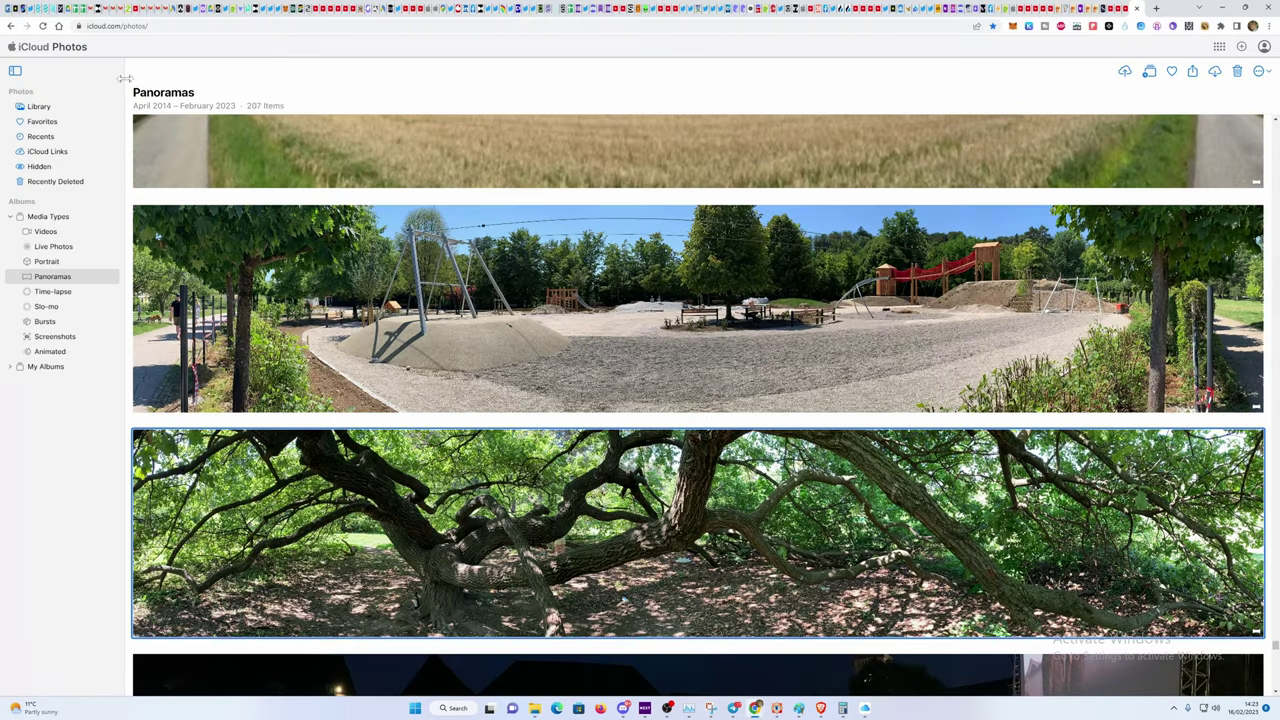
{"action": "left_click", "coordinate": [503, 324], "text": "ctrl"}
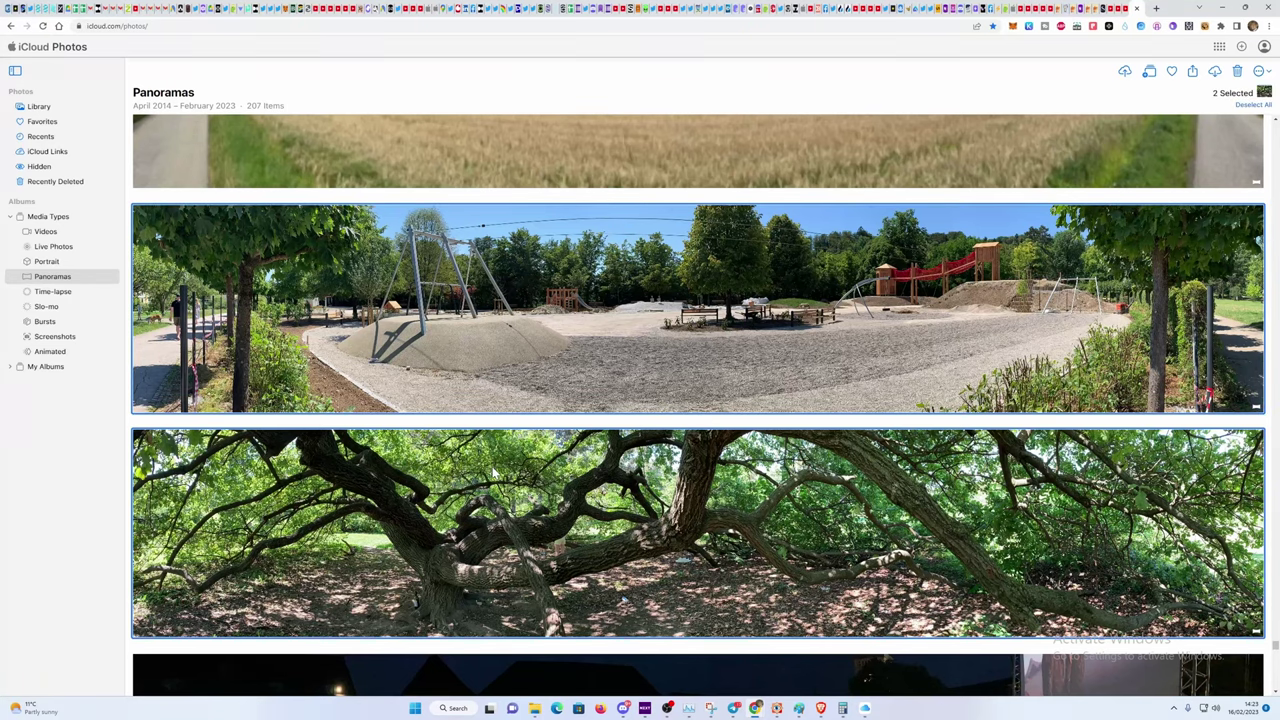
Bring up the More Download Options menu for the two selected panoramas
{"action": "scroll", "coordinate": [469, 285], "scroll_direction": "down", "scroll_amount": 1}
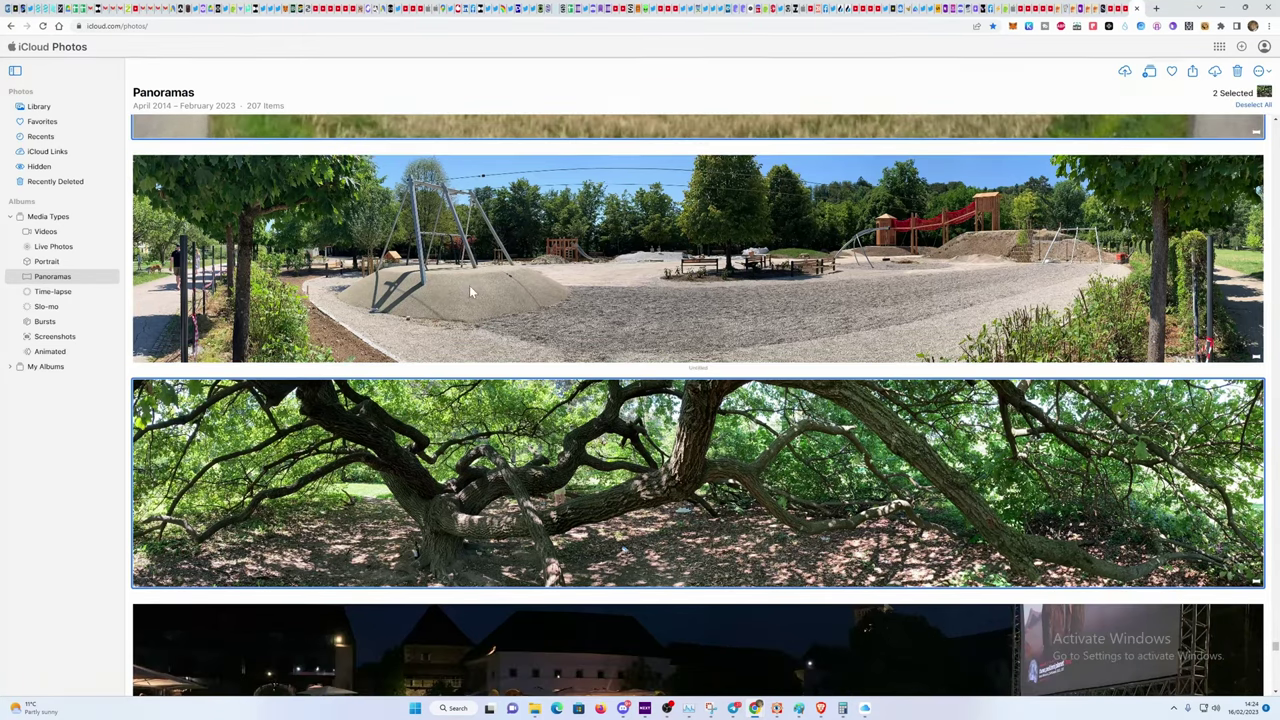
{"action": "left_click", "coordinate": [1216, 72]}
{"action": "left_click", "coordinate": [1260, 74]}
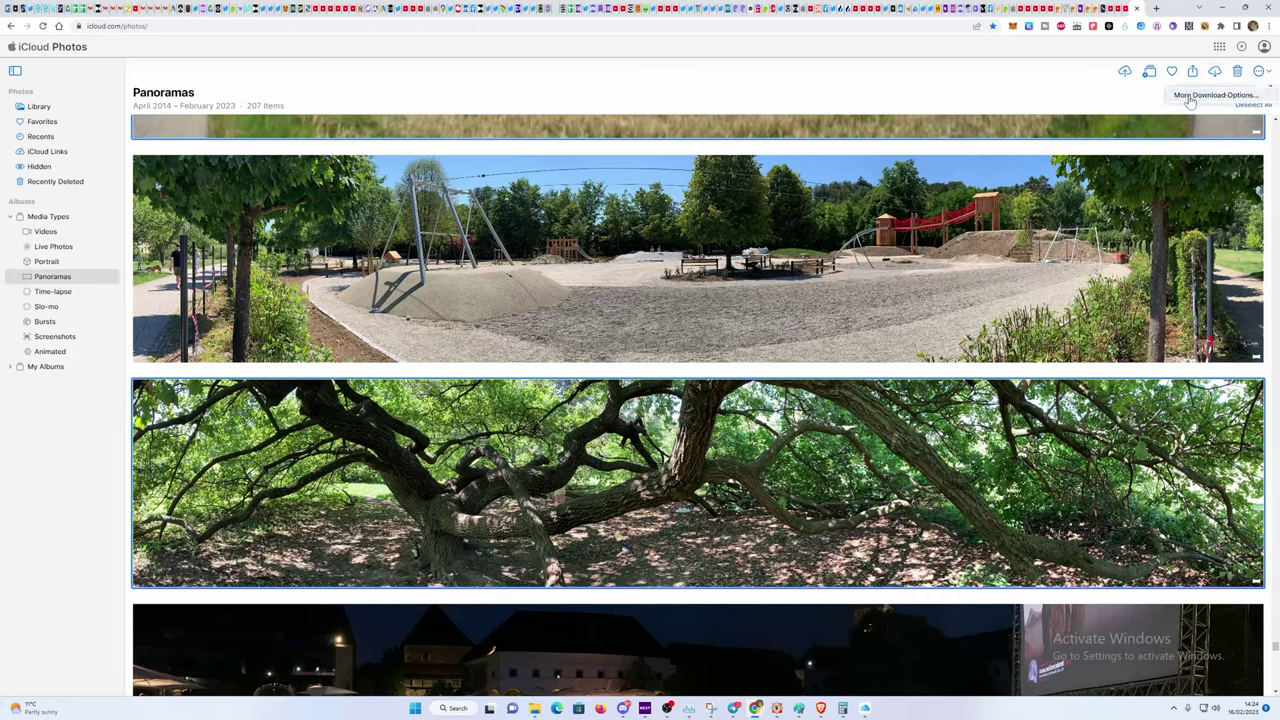
Download the two panoramas as Unmodified Originals, saving to the Downloads folder
{"action": "left_click", "coordinate": [1202, 96]}
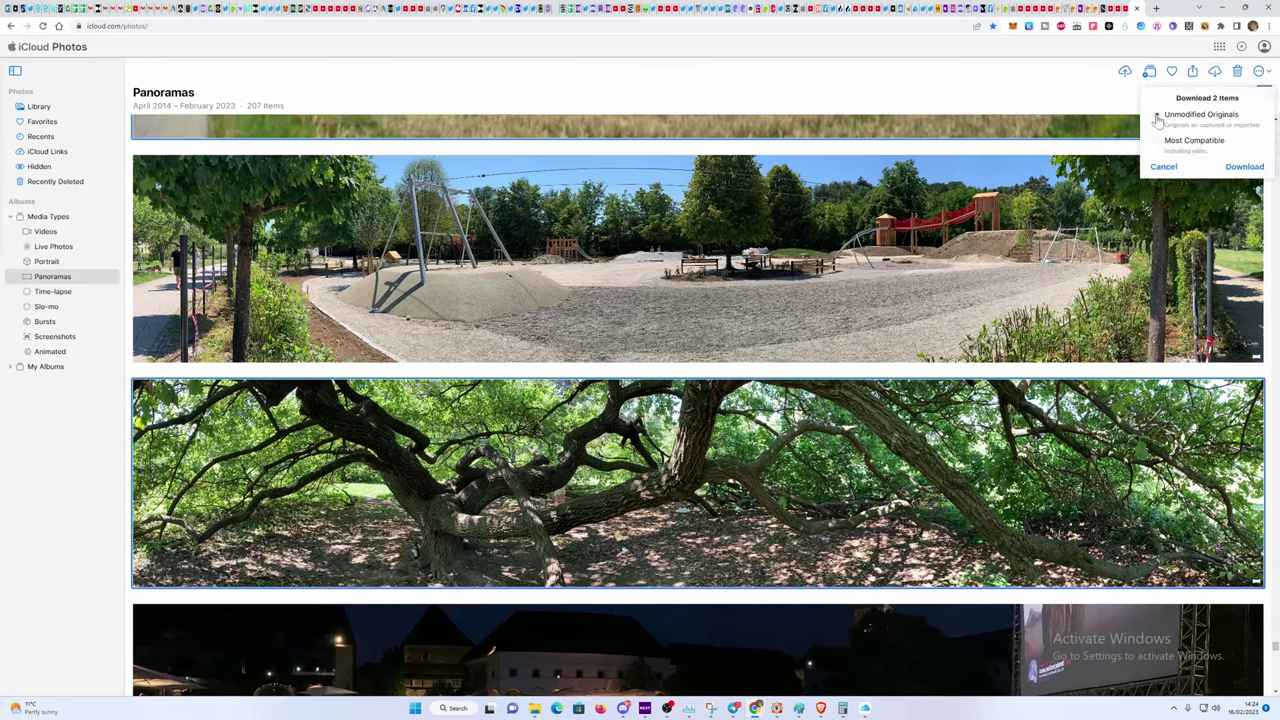
{"action": "left_click", "coordinate": [1236, 168]}
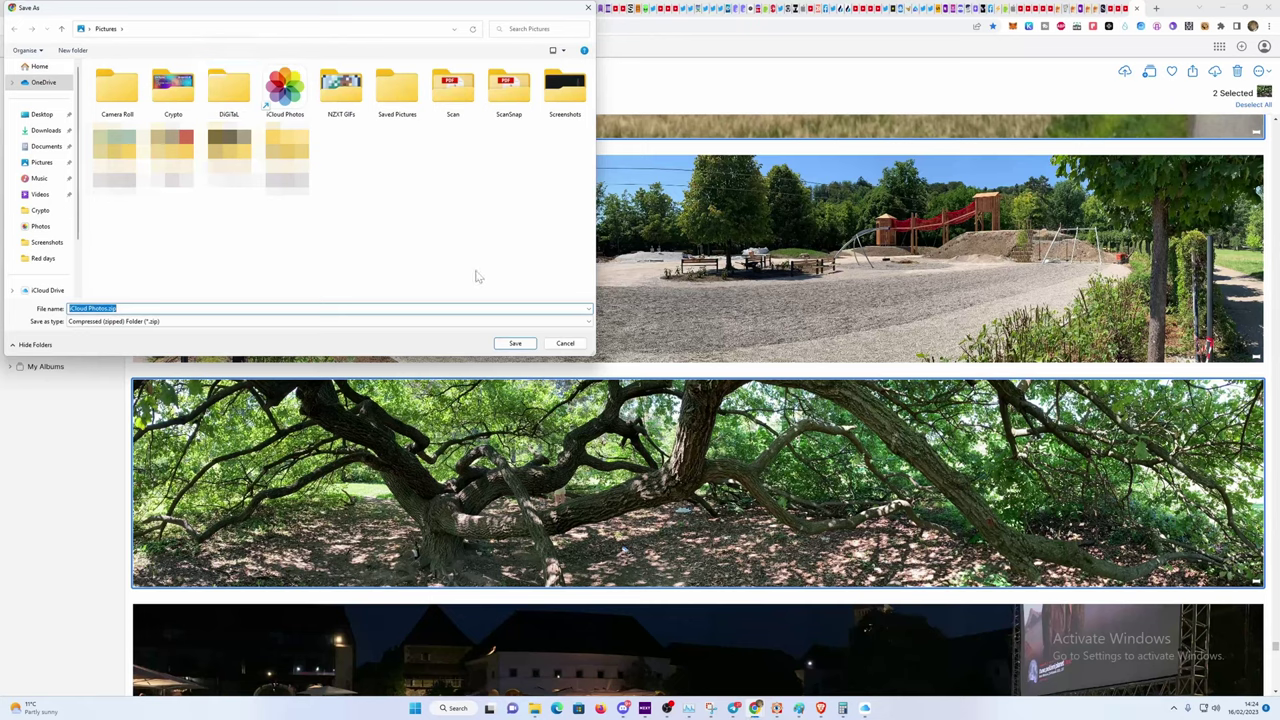
{"action": "left_click", "coordinate": [45, 132]}
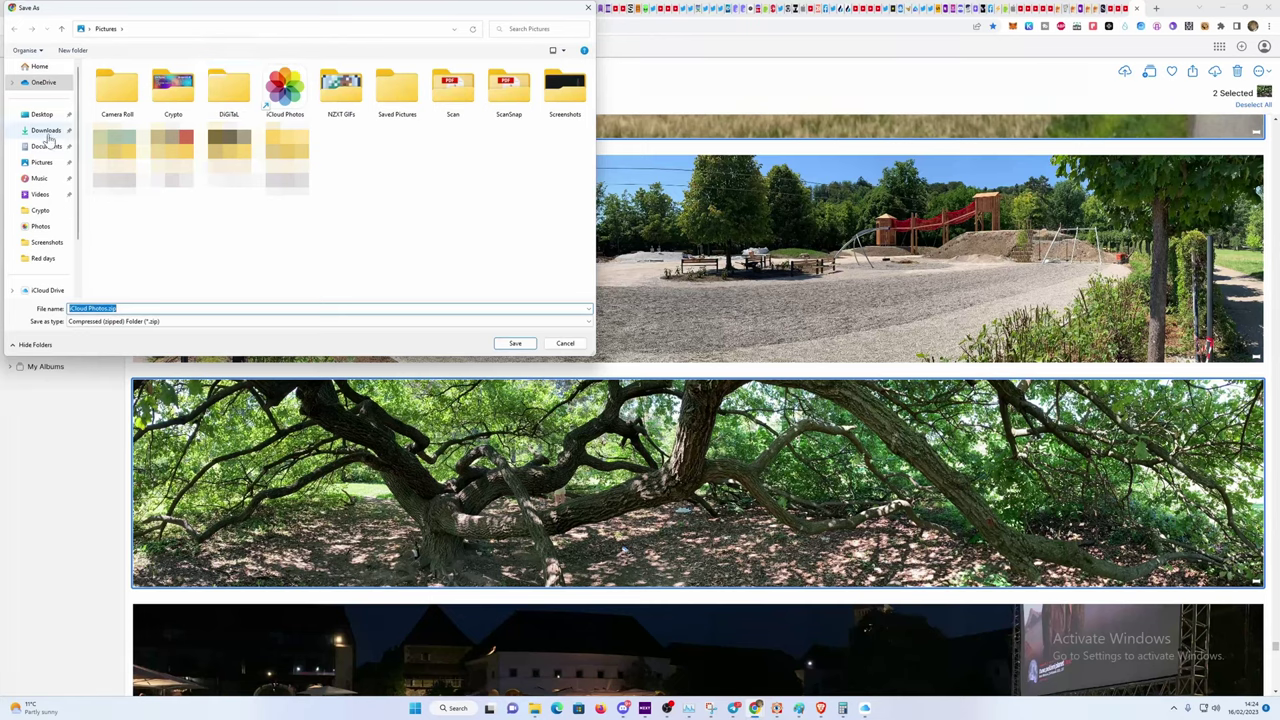
Confirm saving iCloud Photos.zip and let the download finish
{"action": "left_click", "coordinate": [515, 343]}
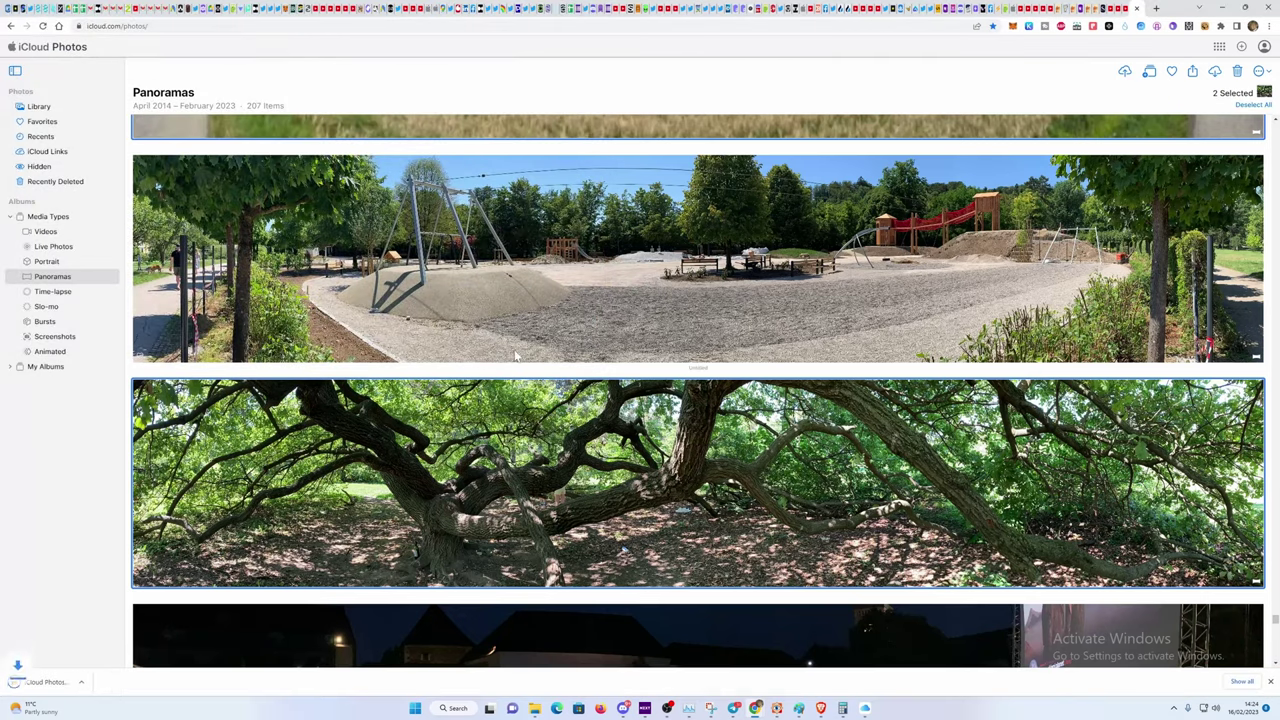